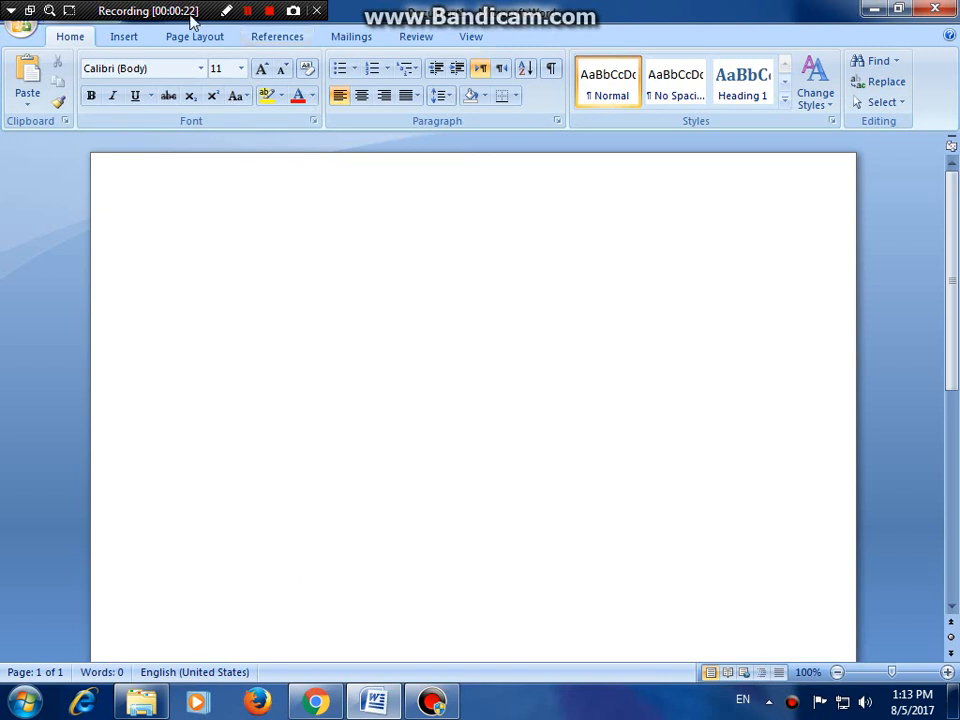
pyautogui.moveTo(176, 15); pyautogui.dragTo(748, 716)
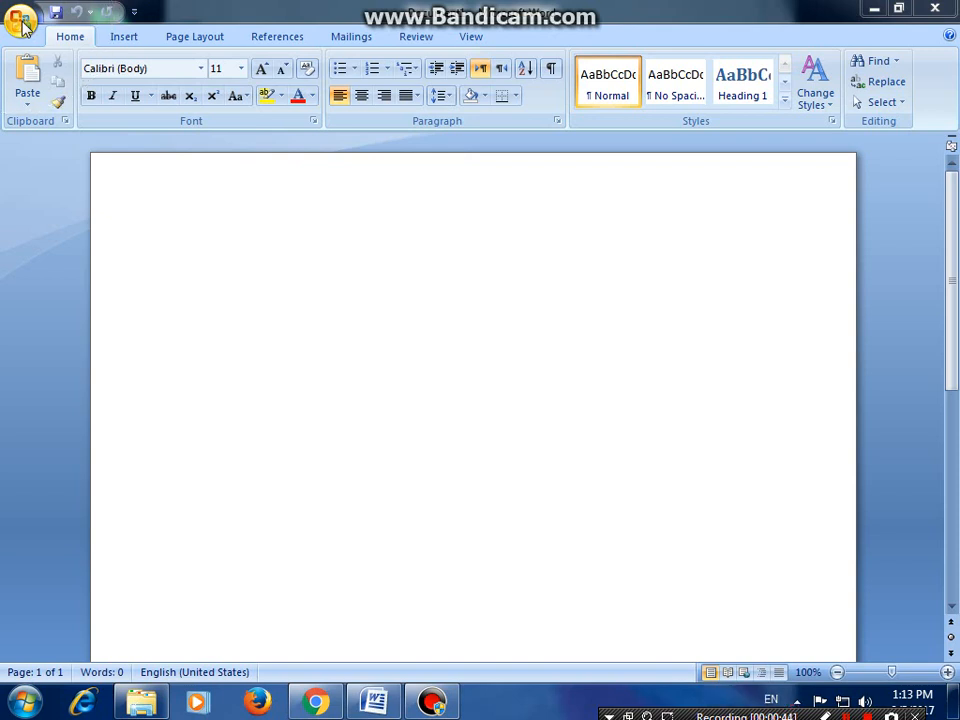
pyautogui.click(266, 266)
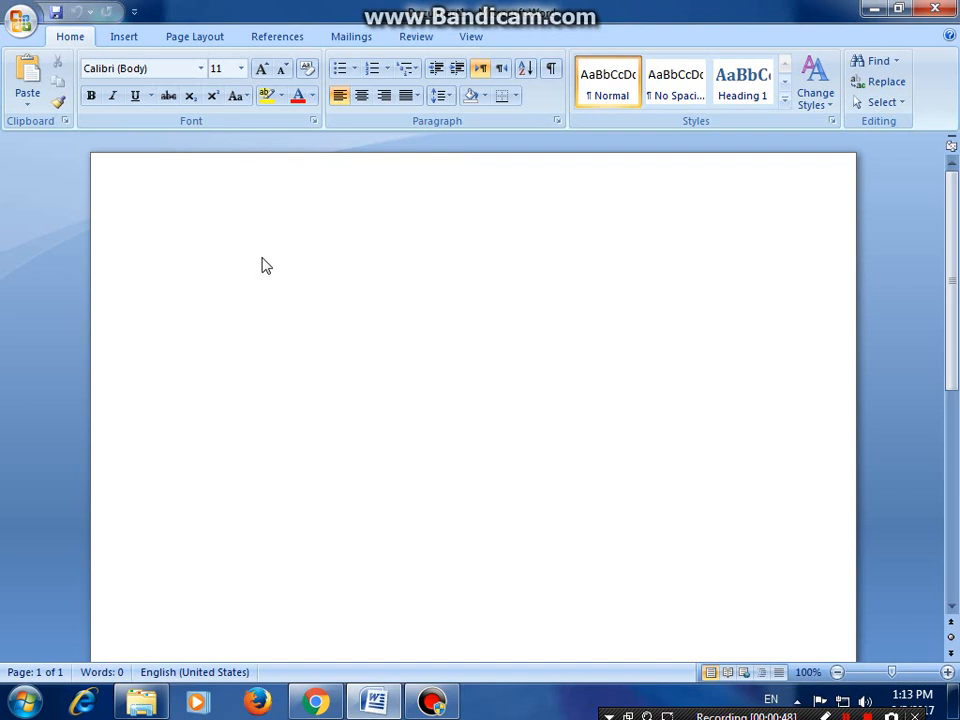
pyautogui.write('c')
pyautogui.hotkey('ctrl', 'a')
pyautogui.hotkey('ctrl', ']')
pyautogui.hotkey('ctrl', ']')
pyautogui.hotkey('ctrl', ']')
pyautogui.hotkey('ctrl', ']')
pyautogui.hotkey('ctrl', ']')
pyautogui.hotkey('ctrl', ']')
pyautogui.hotkey('ctrl', ']')
pyautogui.hotkey('ctrl', ']')
pyautogui.hotkey('ctrl', ']')
pyautogui.hotkey('ctrl', ']')
pyautogui.hotkey('ctrl', ']')
pyautogui.hotkey('ctrl', ']')
pyautogui.hotkey('ctrl', ']')
pyautogui.hotkey('ctrl', ']')
pyautogui.hotkey('ctrl', ']')
pyautogui.hotkey('ctrl', ']')
pyautogui.hotkey('ctrl', ']')
pyautogui.hotkey('ctrl', ']')
pyautogui.hotkey('ctrl', ']')
pyautogui.hotkey('ctrl', ']')
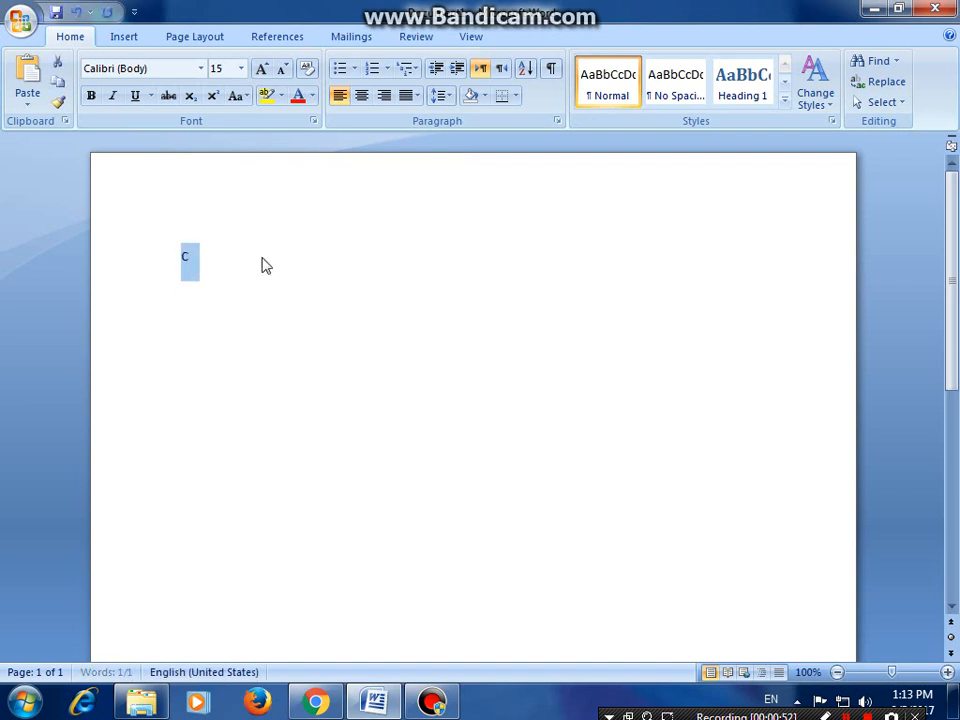
pyautogui.hotkey('ctrl', ']')
pyautogui.hotkey('ctrl', ']')
pyautogui.click(262, 258)
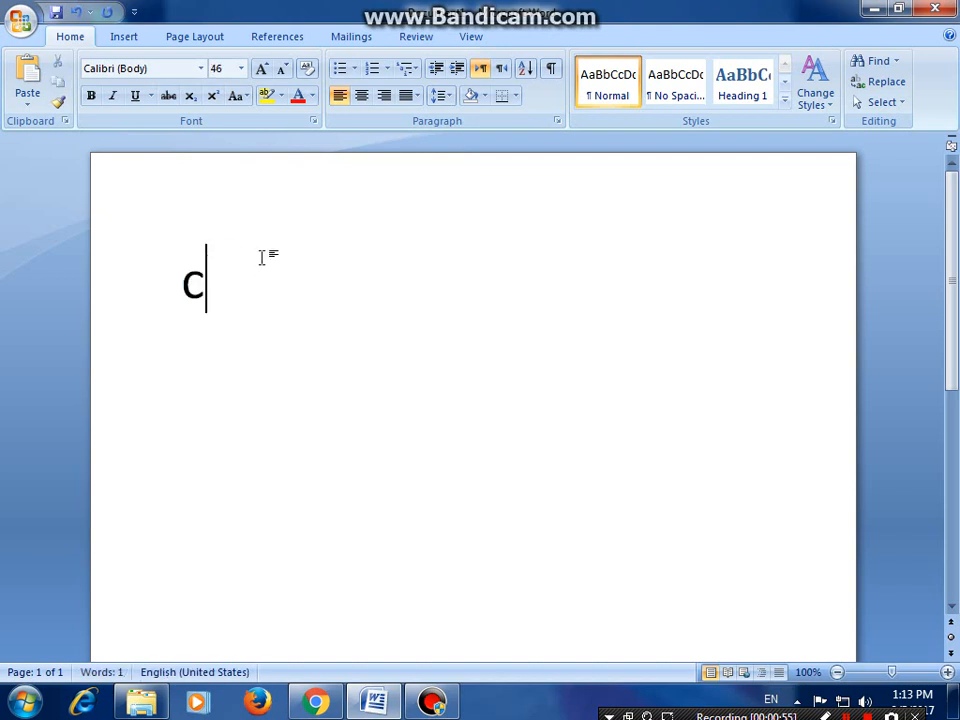
pyautogui.write('nt')
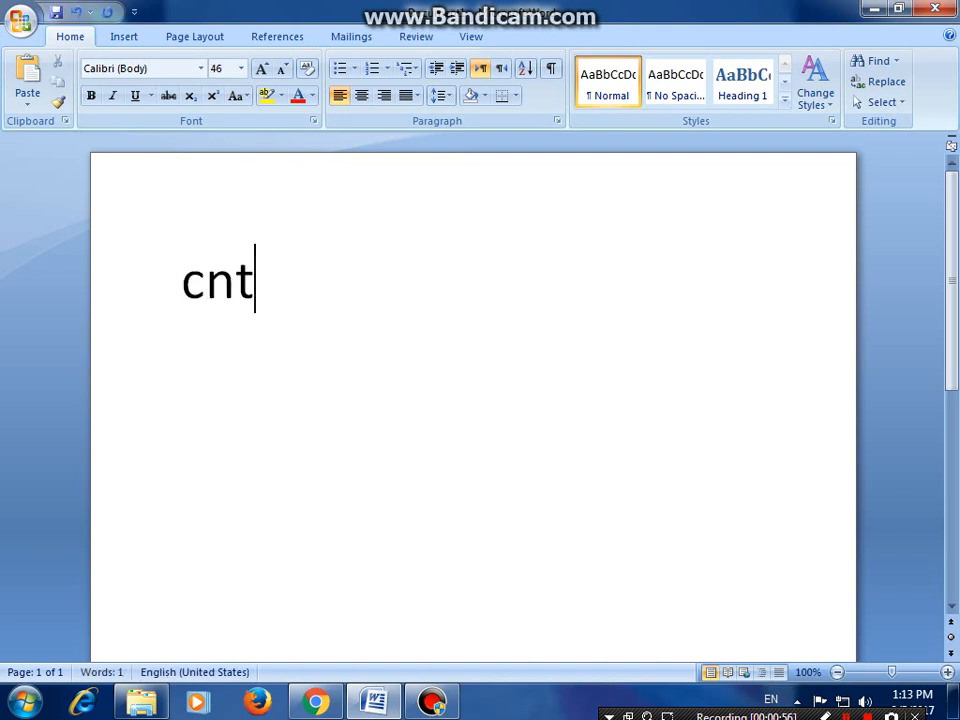
pyautogui.write('rol')
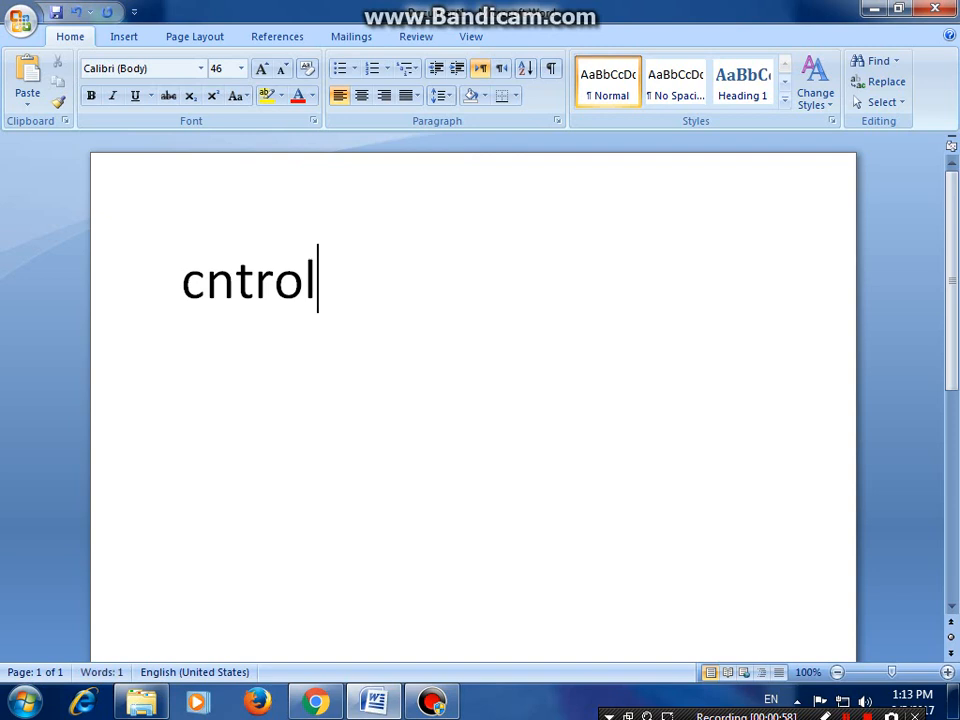
pyautogui.write('+')
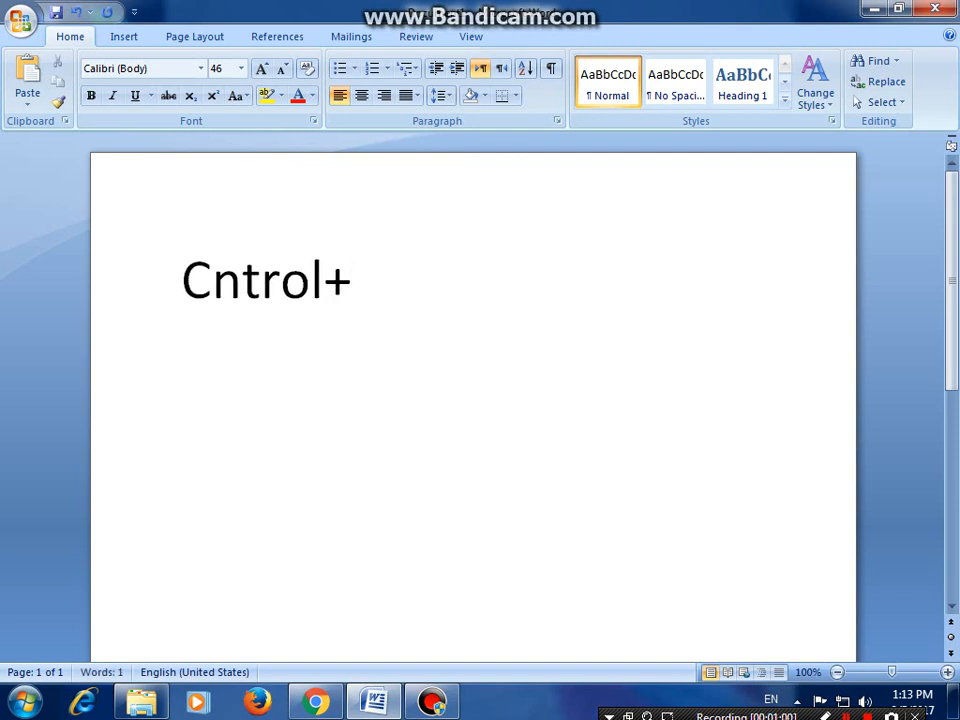
pyautogui.write('N ')
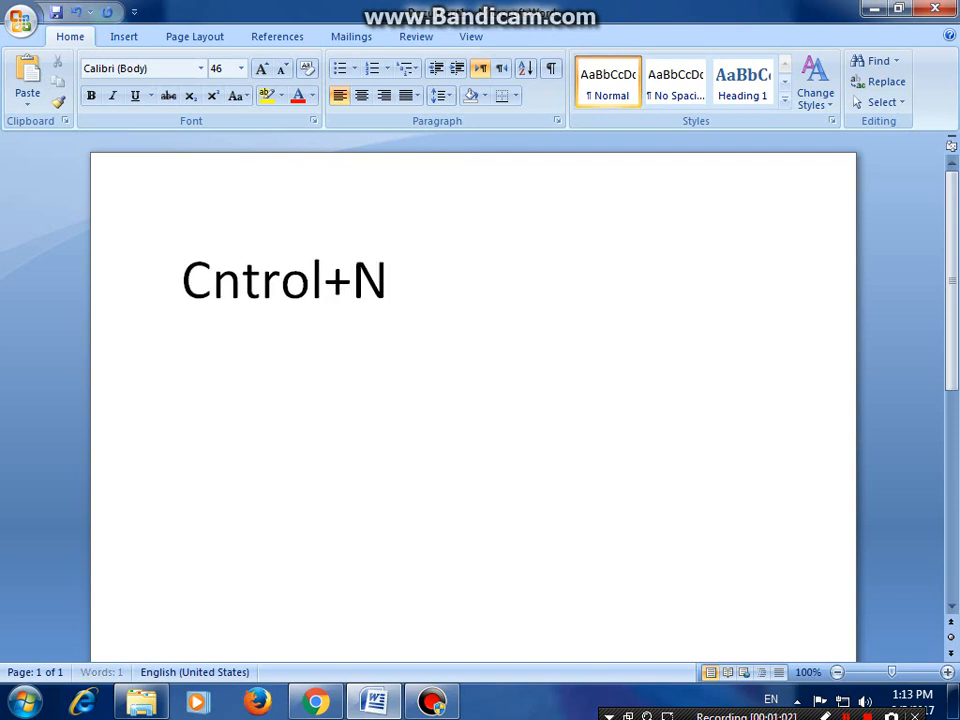
pyautogui.write('+')
pyautogui.press('BackSpace')
pyautogui.write('=')
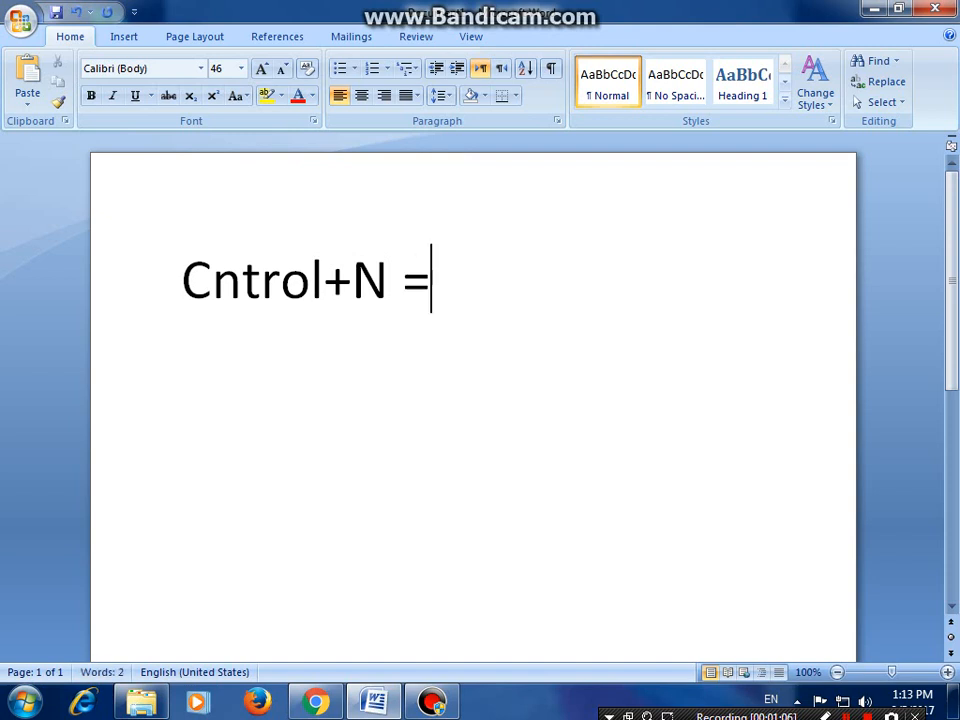
pyautogui.press('Tab')
pyautogui.write('New ')
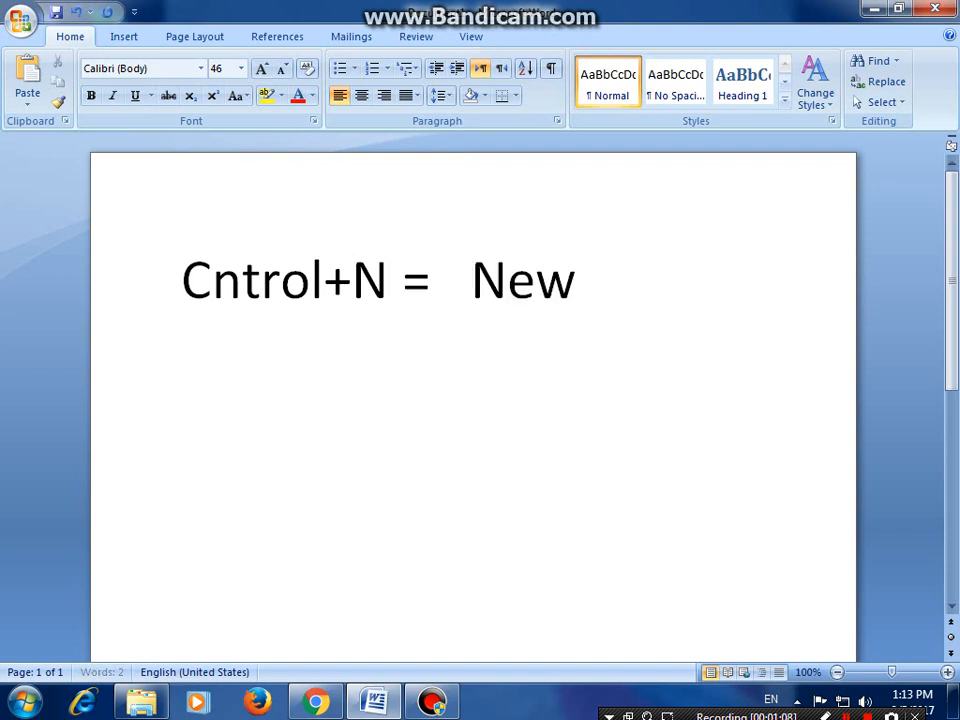
pyautogui.write('File')
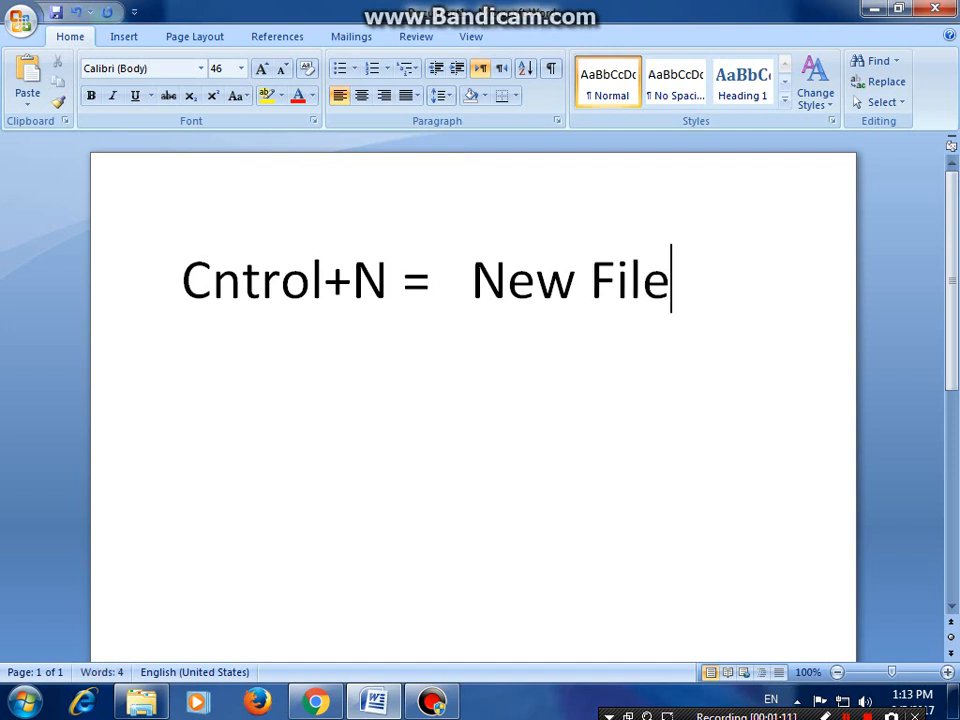
pyautogui.press('Return')
pyautogui.write('phir us ka')
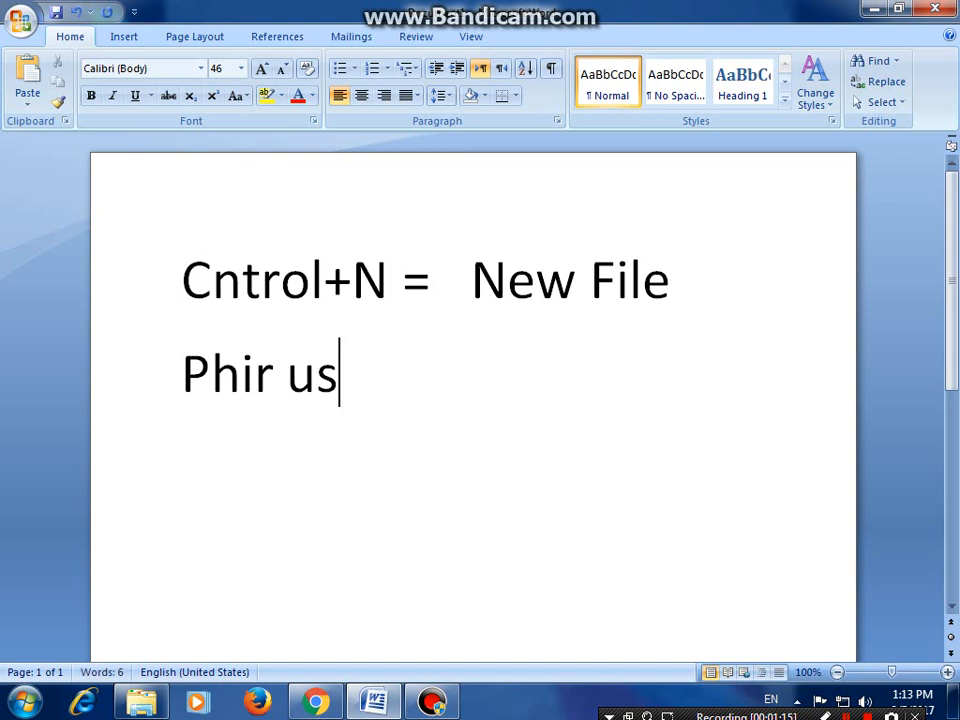
pyautogui.press('BackSpace')
pyautogui.press('BackSpace')
pyautogui.press('BackSpace')
pyautogui.press('BackSpace')
pyautogui.press('BackSpace')
pyautogui.press('BackSpace')
pyautogui.press('BackSpace')
pyautogui.press('BackSpace')
pyautogui.press('BackSpace')
pyautogui.press('BackSpace')
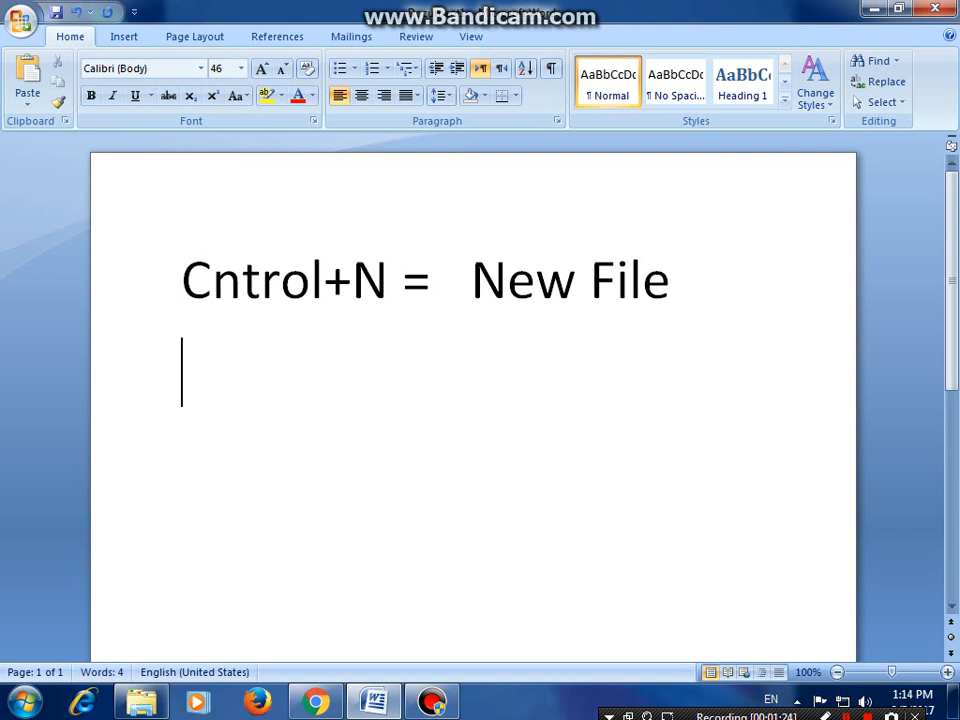
pyautogui.hotkey('ctrl', 'n')
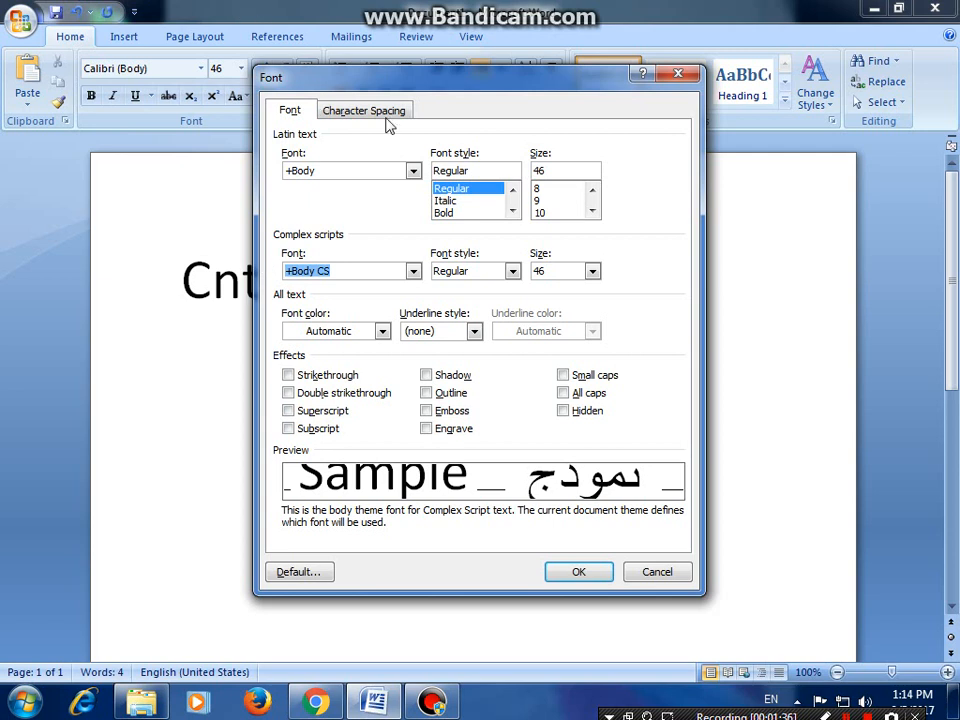
pyautogui.click(413, 172)
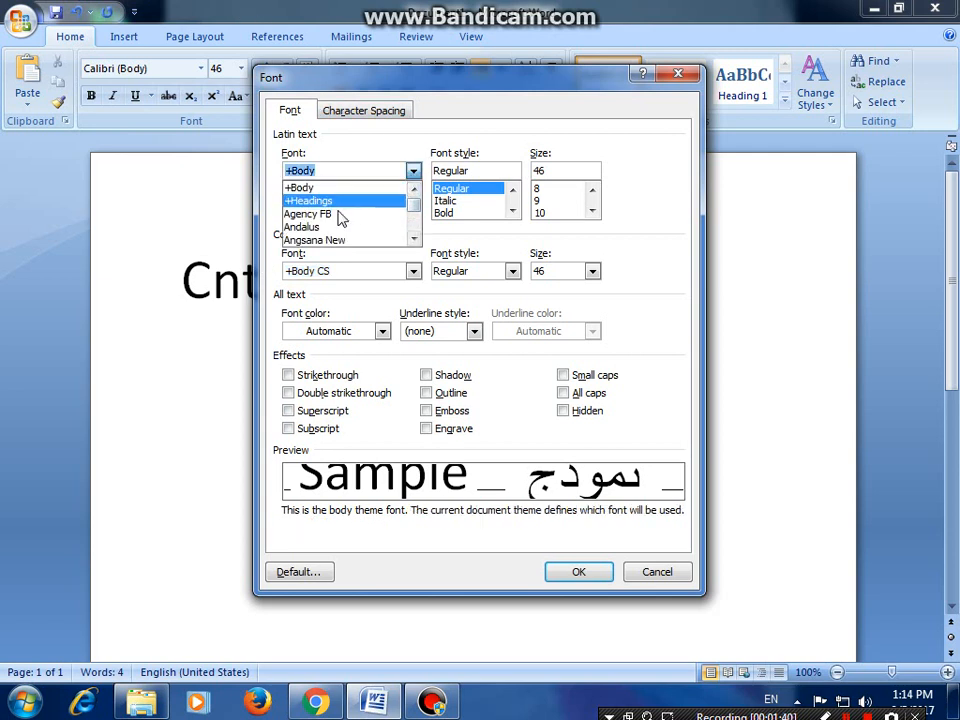
pyautogui.click(321, 203)
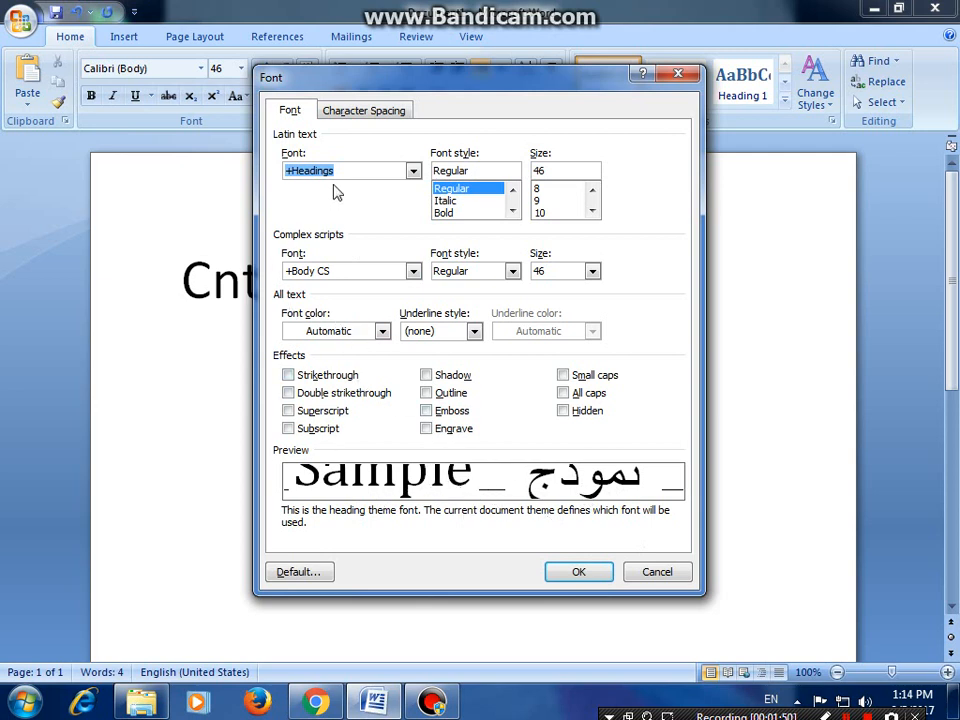
pyautogui.click(413, 172)
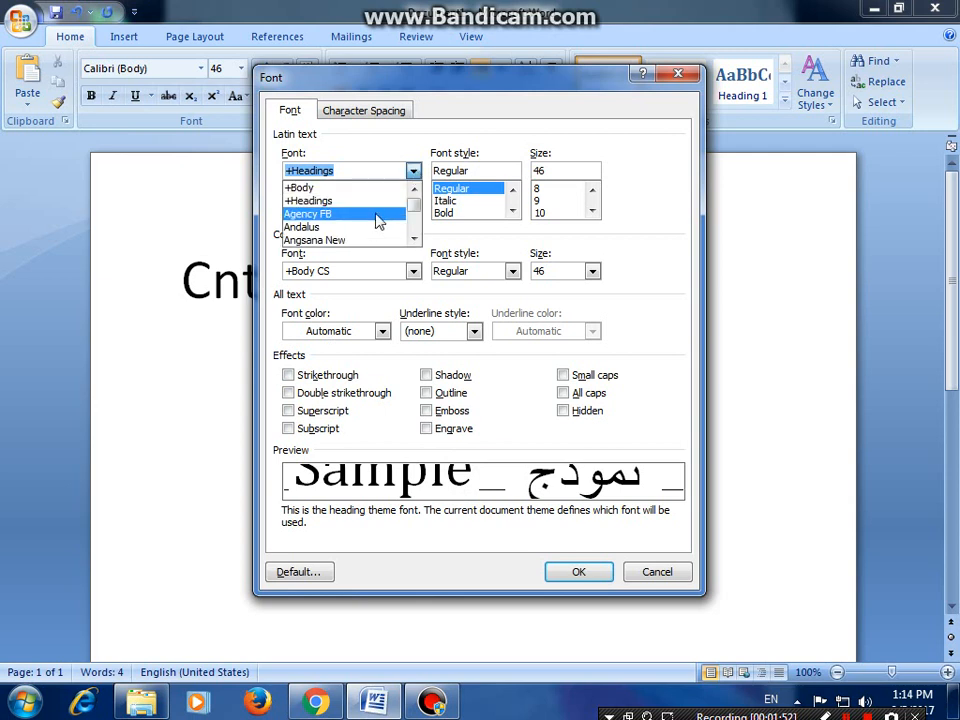
pyautogui.click(458, 213)
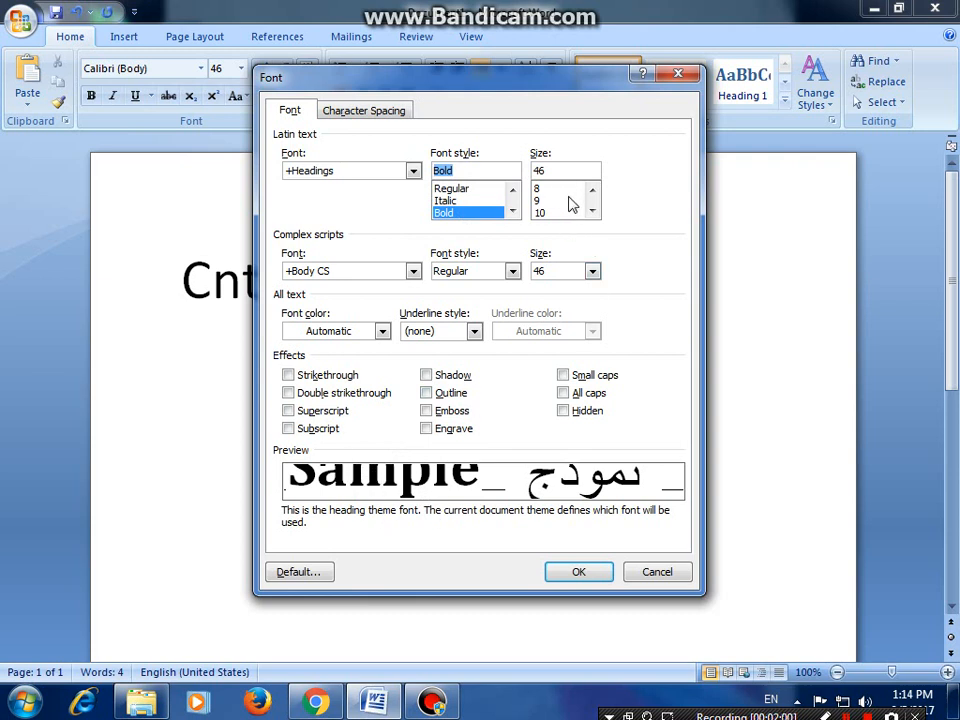
pyautogui.click(549, 171)
pyautogui.click(592, 211)
pyautogui.click(592, 211)
pyautogui.click(592, 211)
pyautogui.click(592, 211)
pyautogui.click(592, 211)
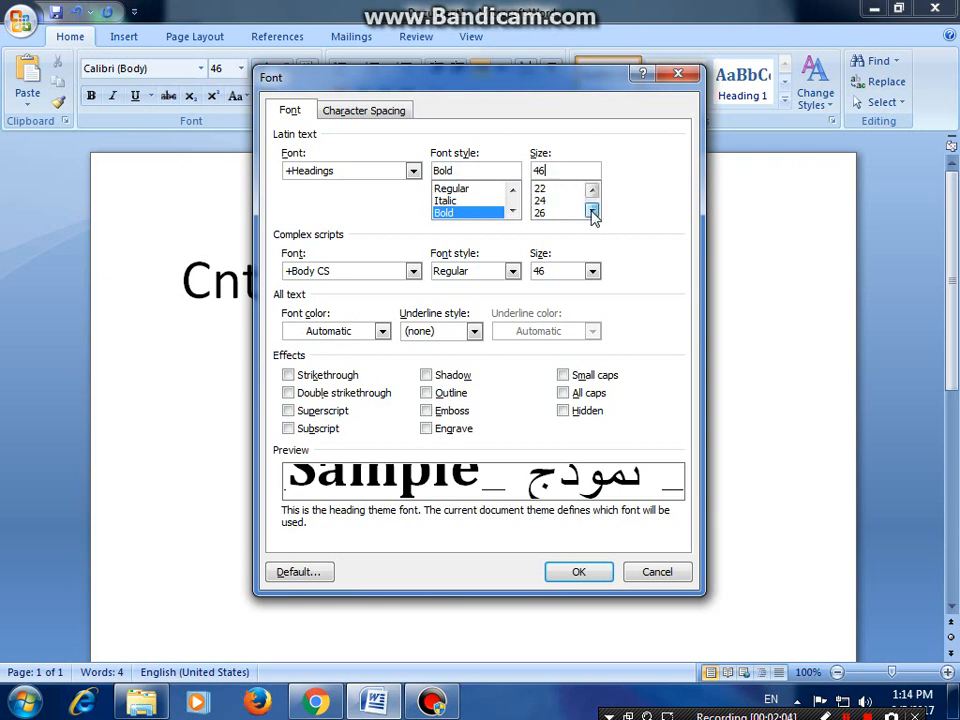
pyautogui.click(592, 211)
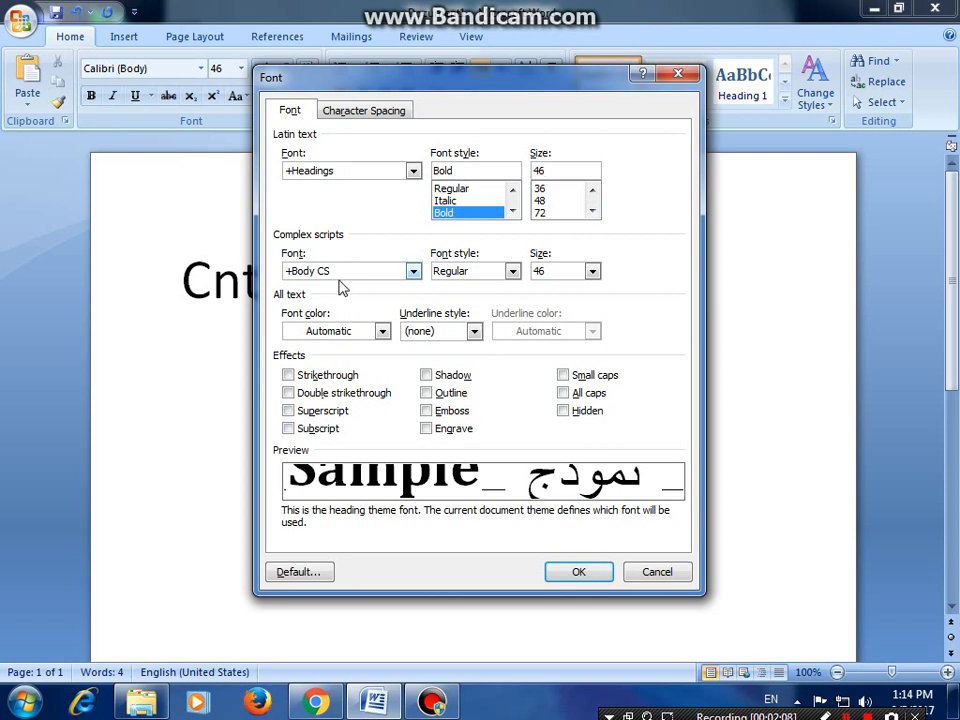
pyautogui.click(413, 271)
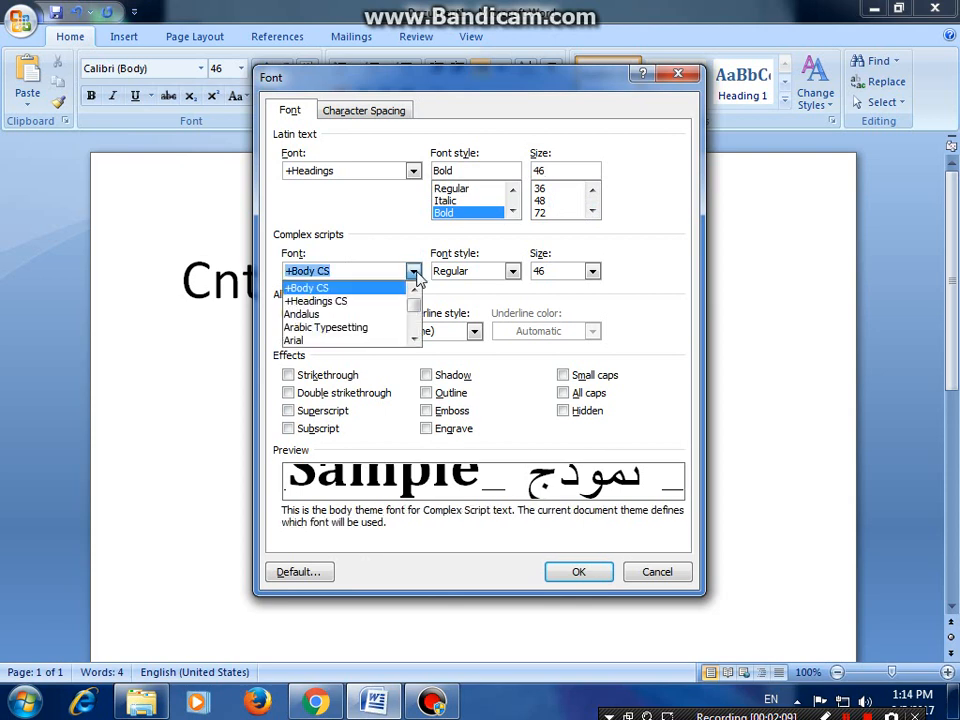
pyautogui.click(344, 302)
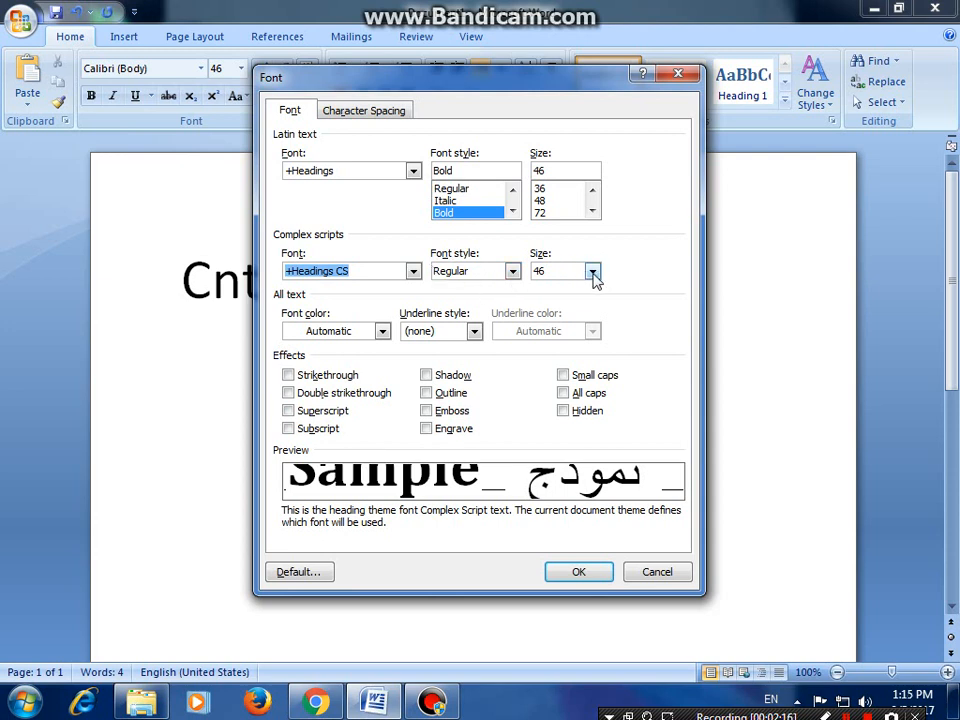
pyautogui.click(379, 334)
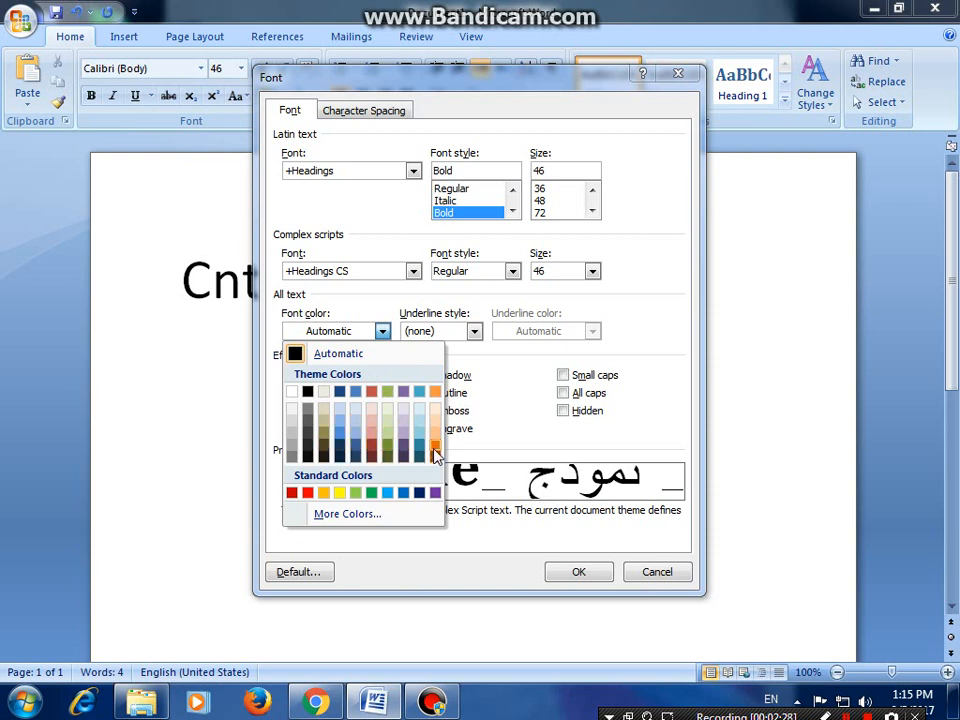
pyautogui.click(372, 447)
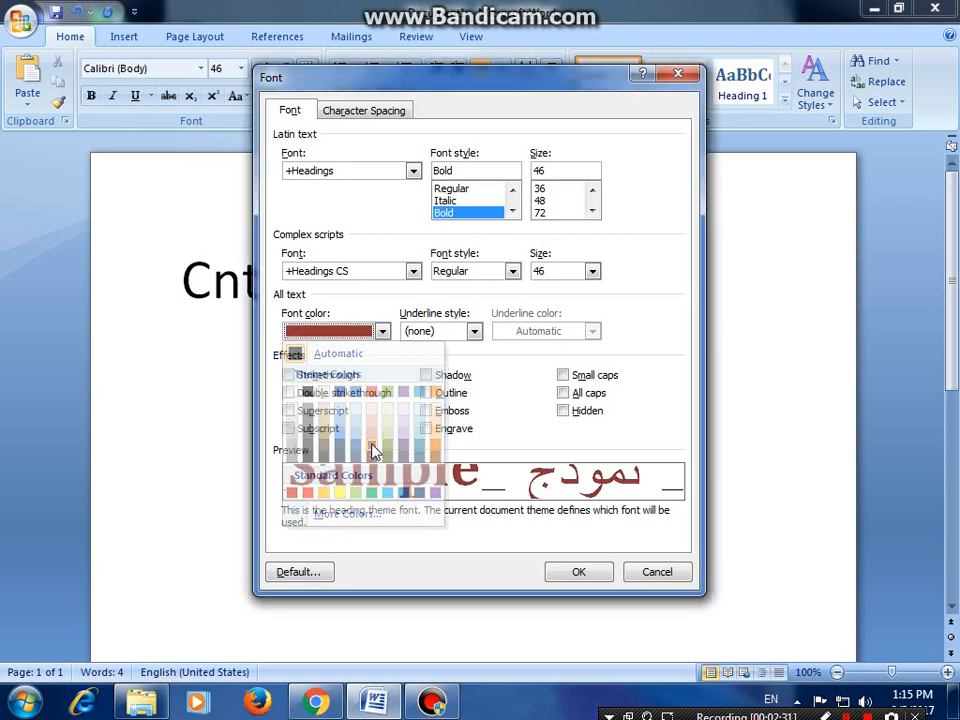
pyautogui.click(474, 332)
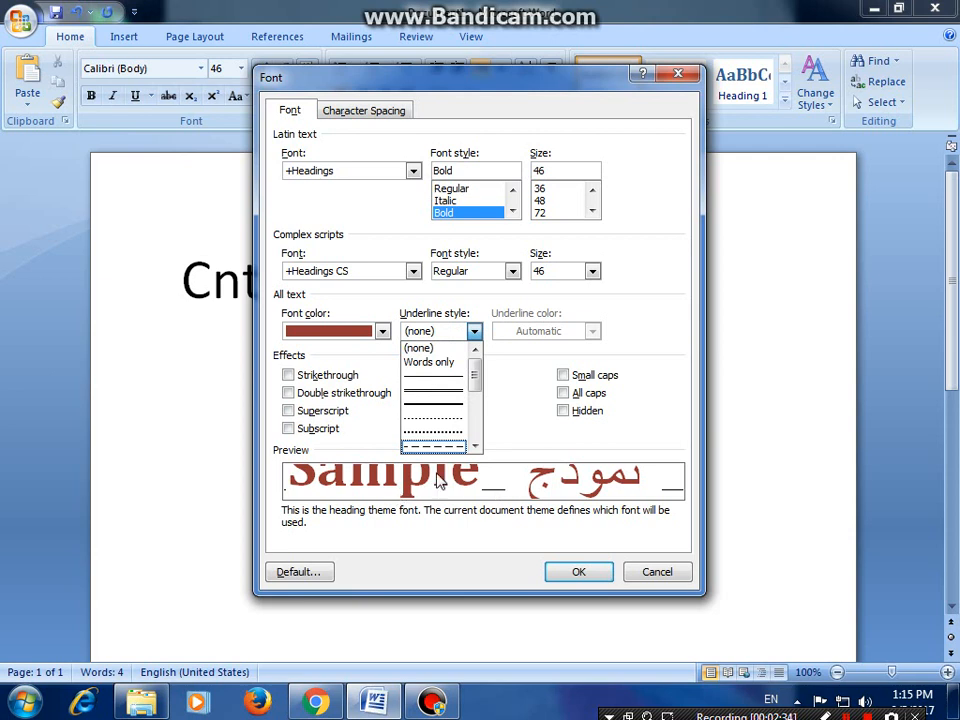
pyautogui.click(433, 394)
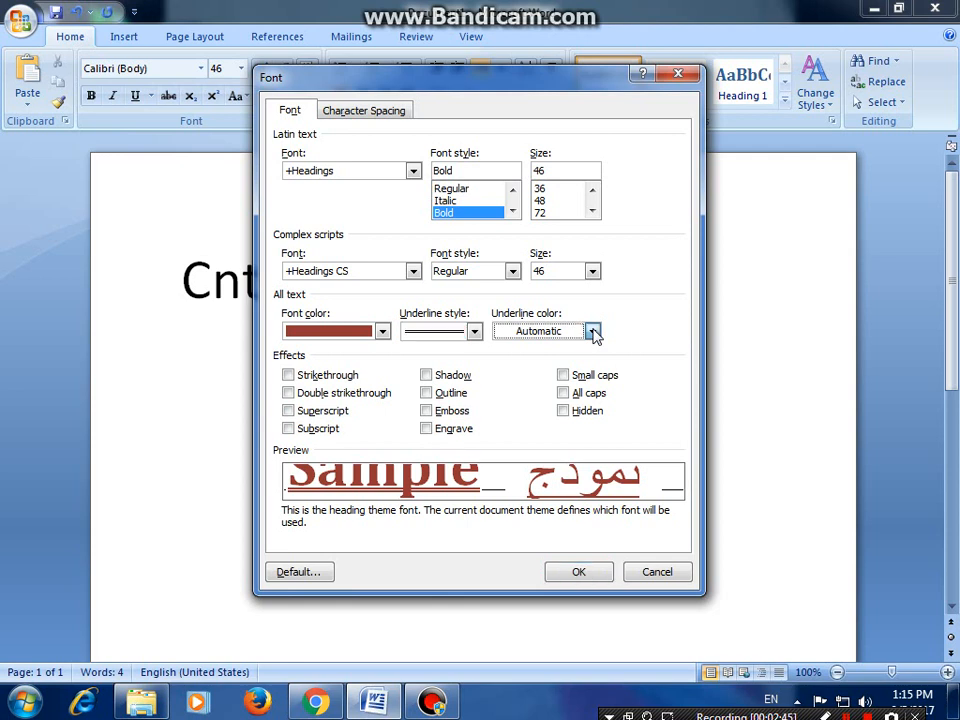
pyautogui.click(593, 332)
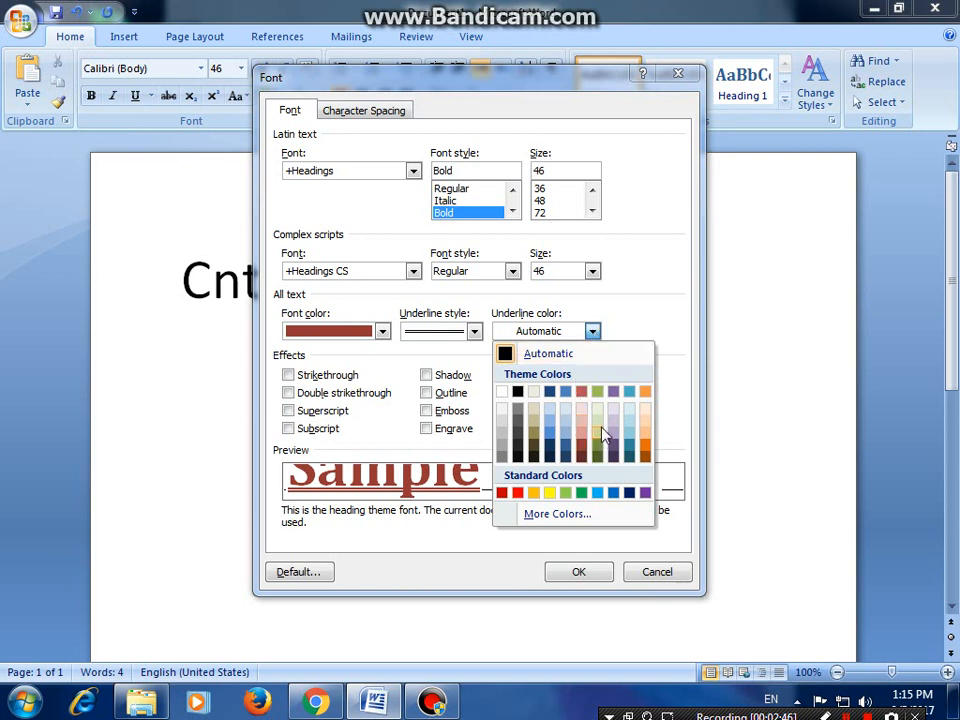
pyautogui.click(567, 405)
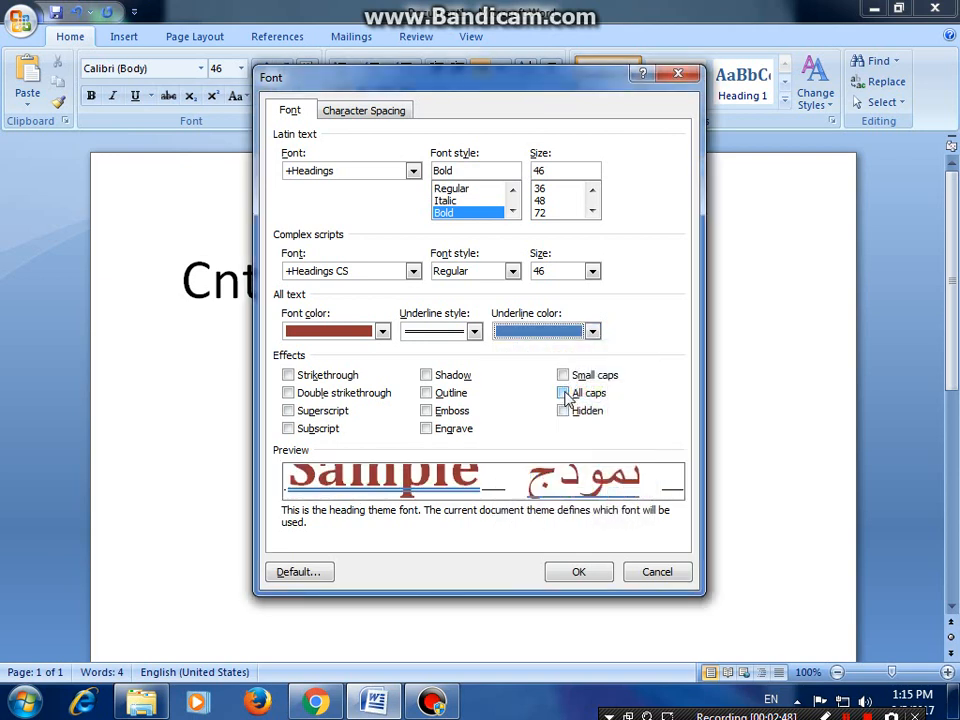
pyautogui.click(427, 376)
pyautogui.click(427, 376)
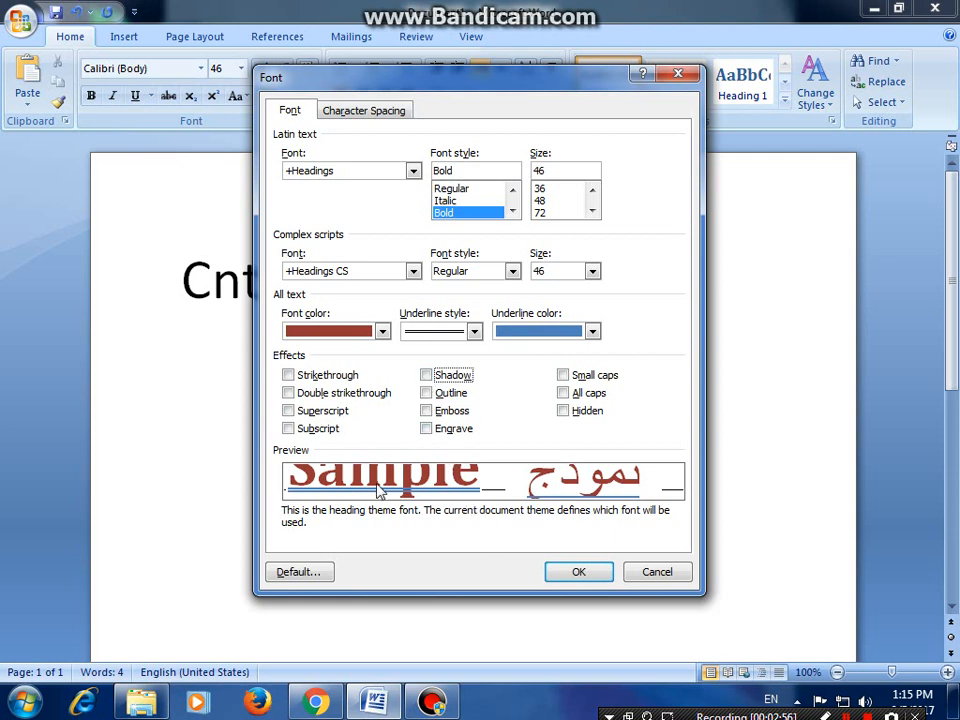
pyautogui.click(427, 376)
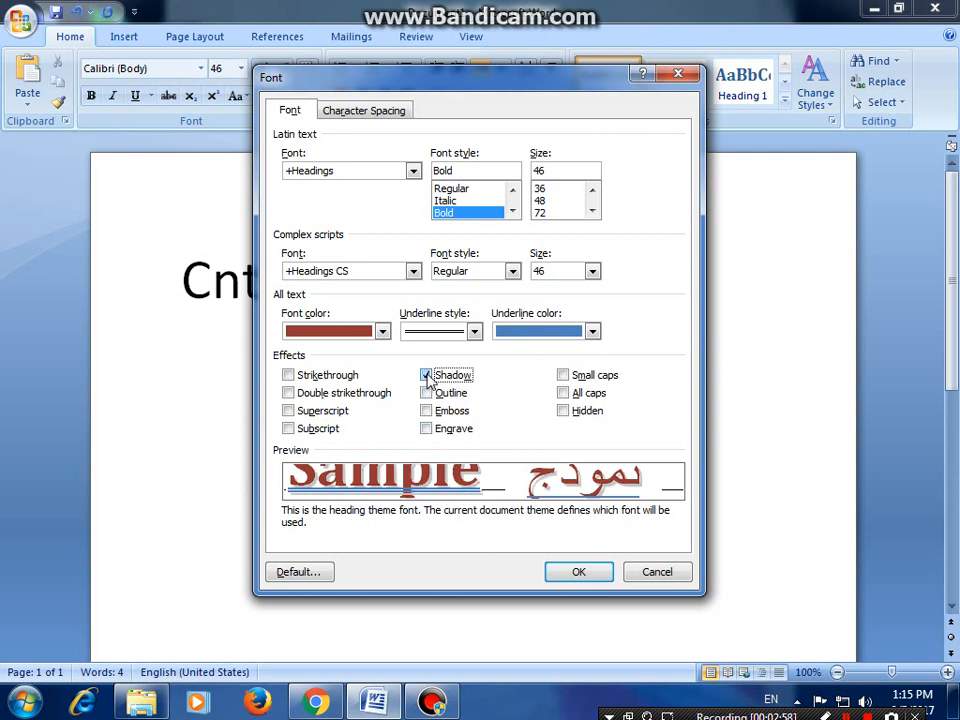
pyautogui.click(427, 376)
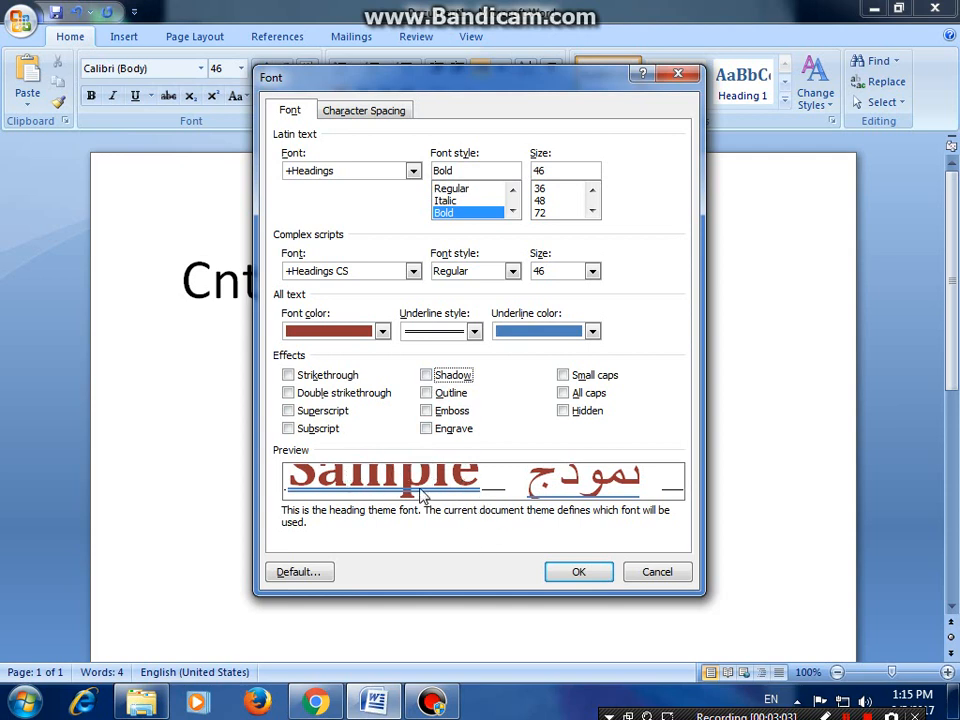
pyautogui.click(427, 377)
pyautogui.click(427, 377)
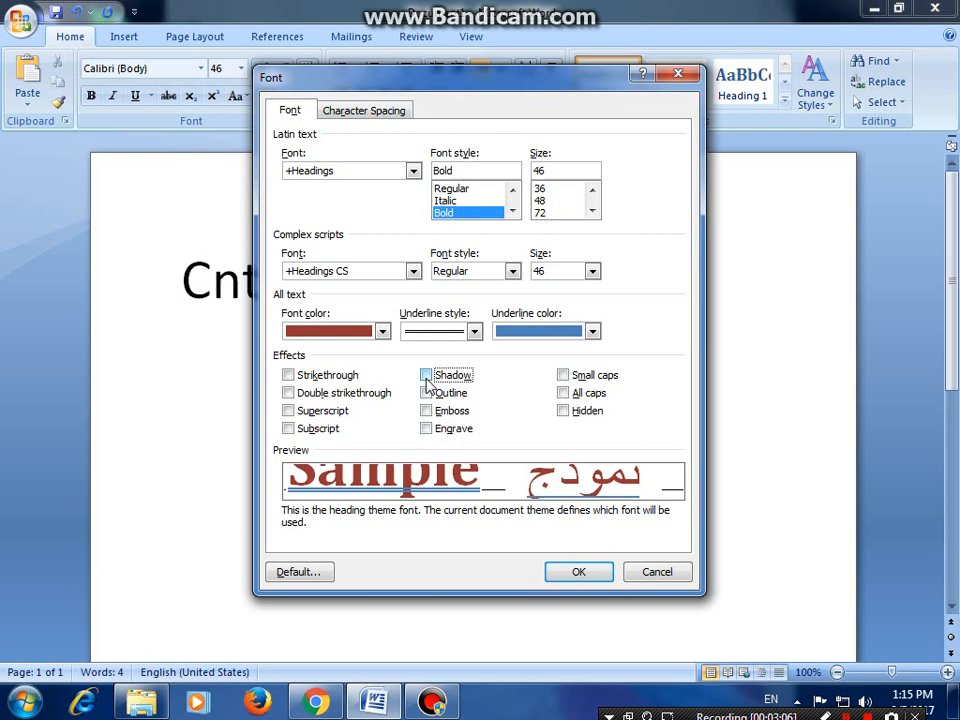
pyautogui.click(578, 572)
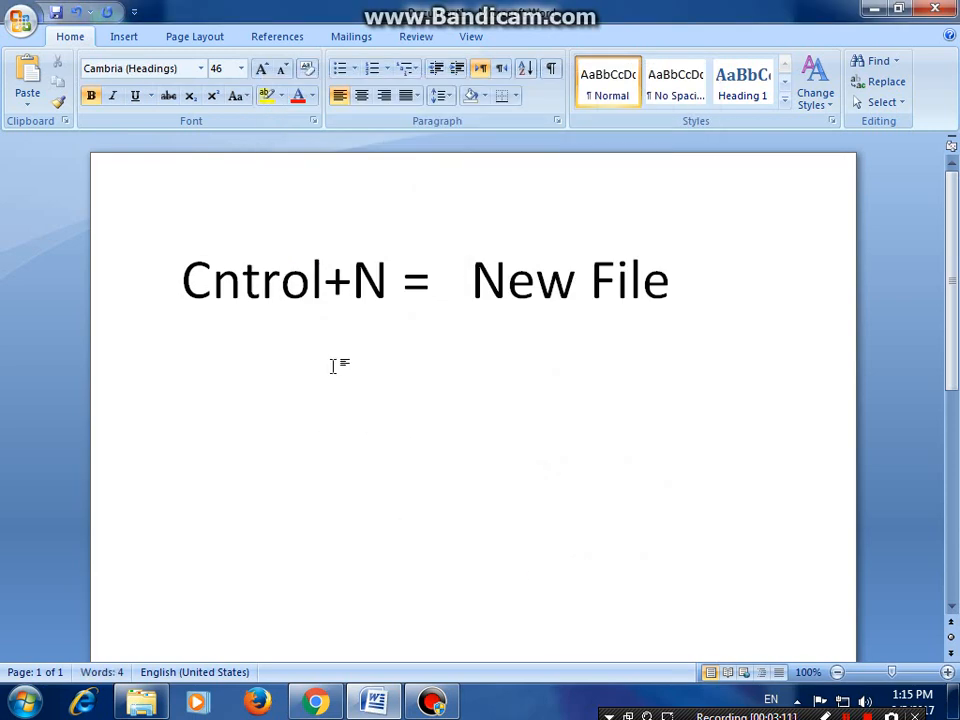
pyautogui.press('Return')
pyautogui.hotkey('ctrl', 'a')
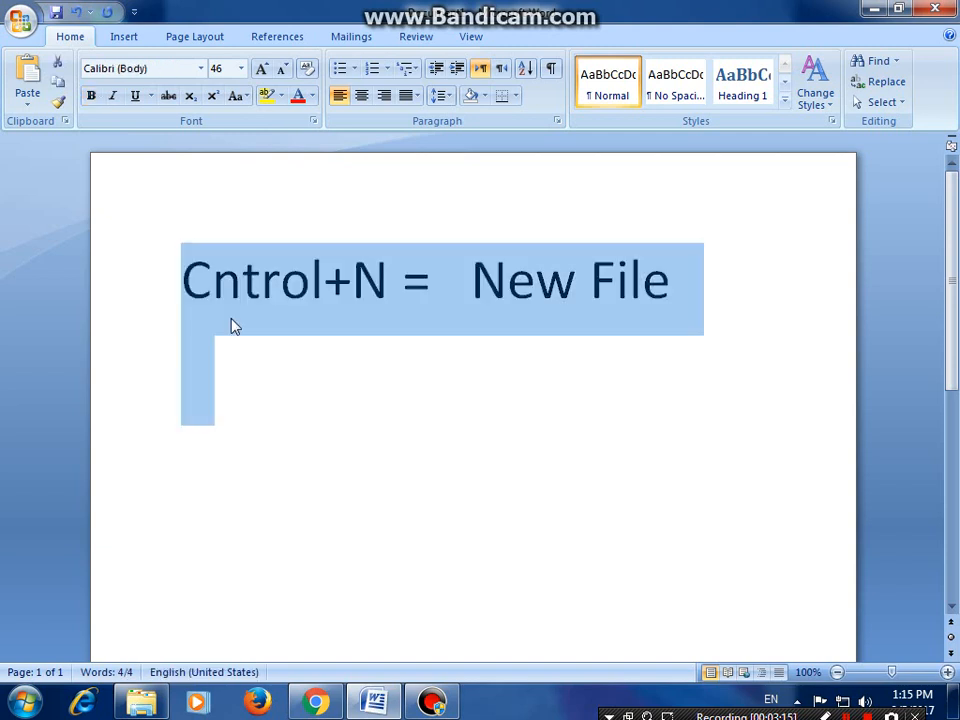
pyautogui.hotkey('ctrl', 'n')
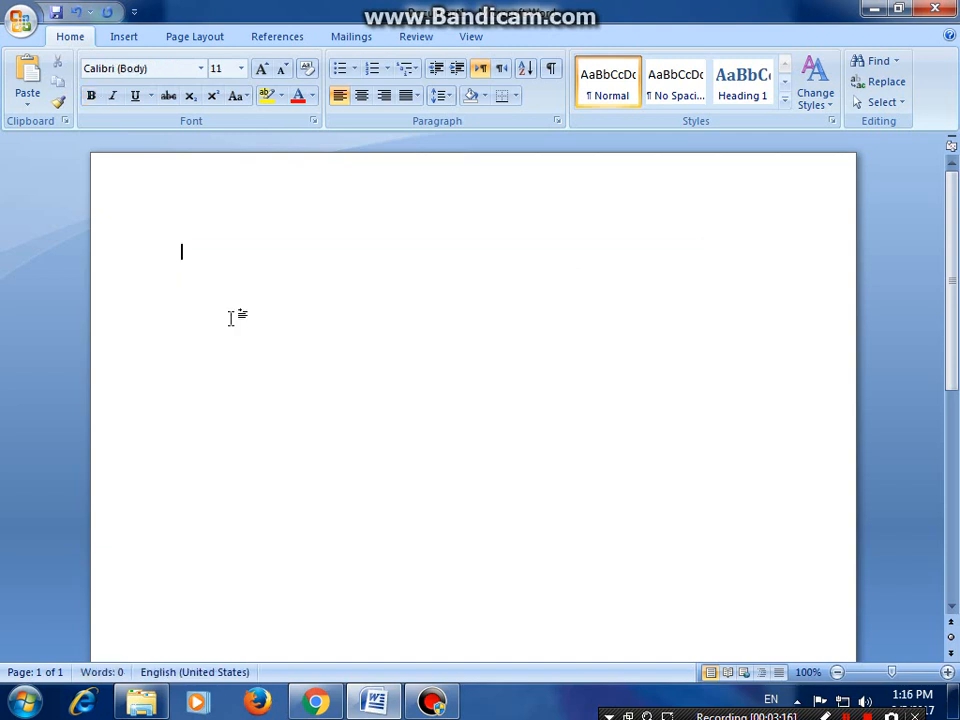
pyautogui.hotkey('ctrl', 'd')
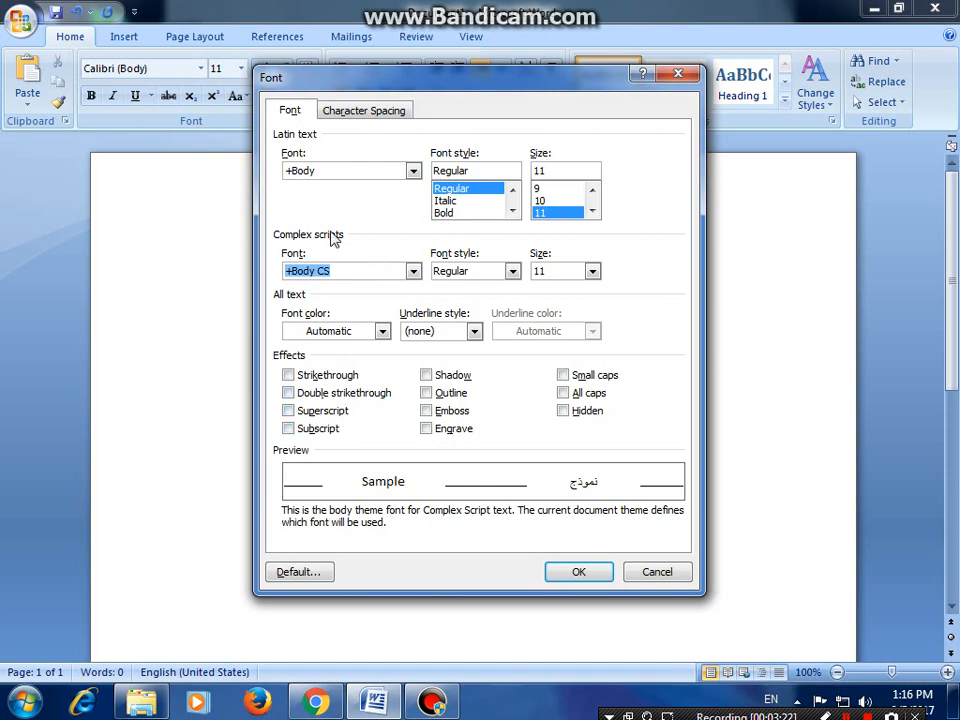
pyautogui.click(362, 114)
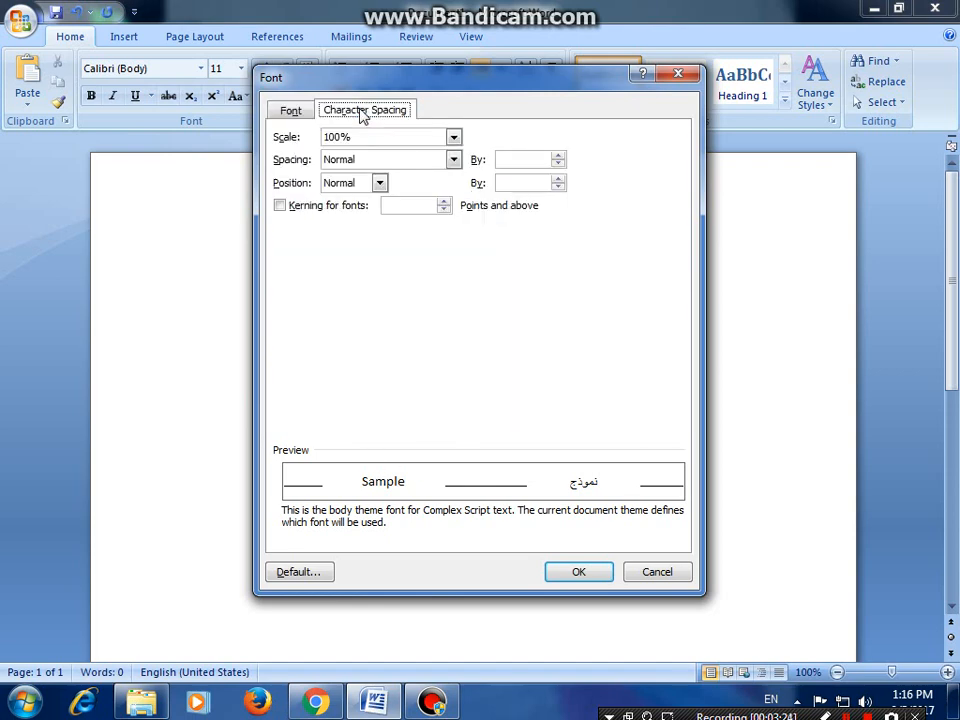
pyautogui.click(678, 74)
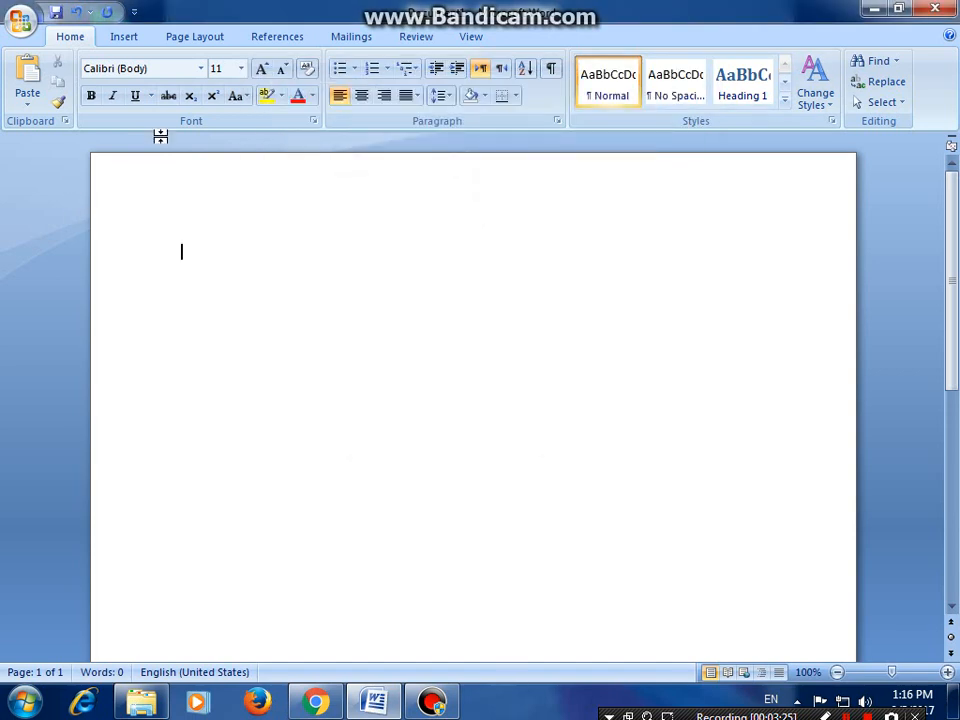
pyautogui.click(200, 70)
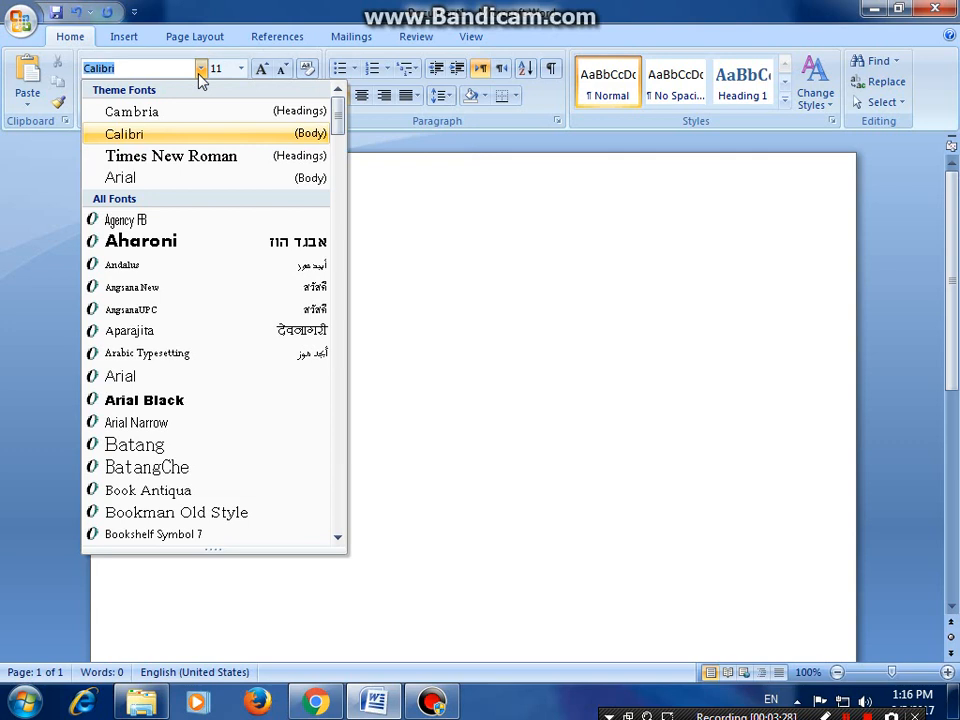
pyautogui.click(197, 160)
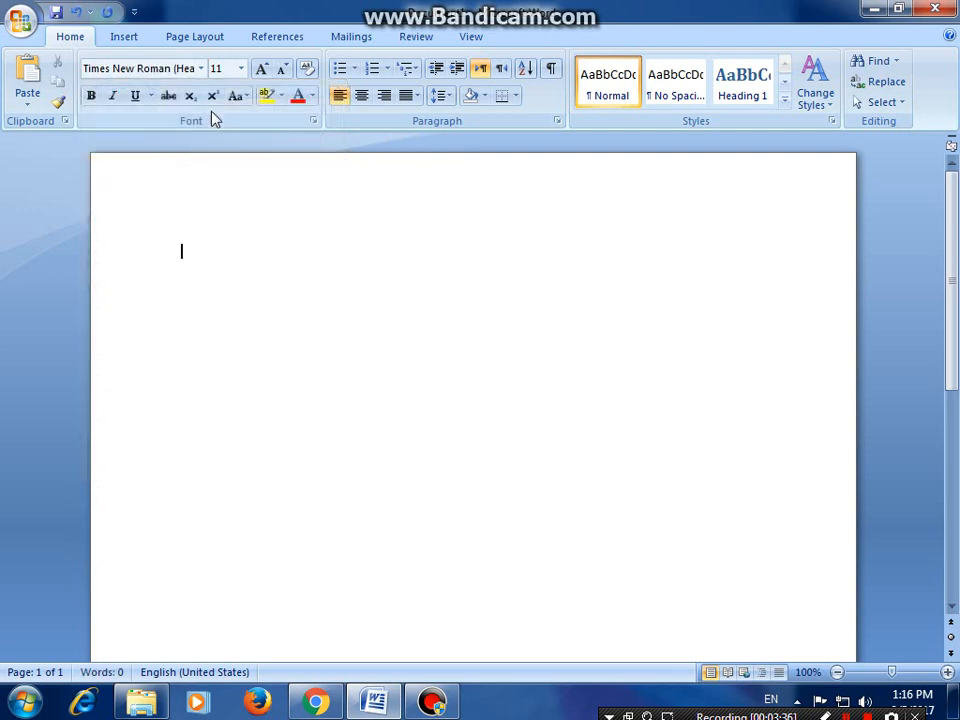
pyautogui.click(240, 70)
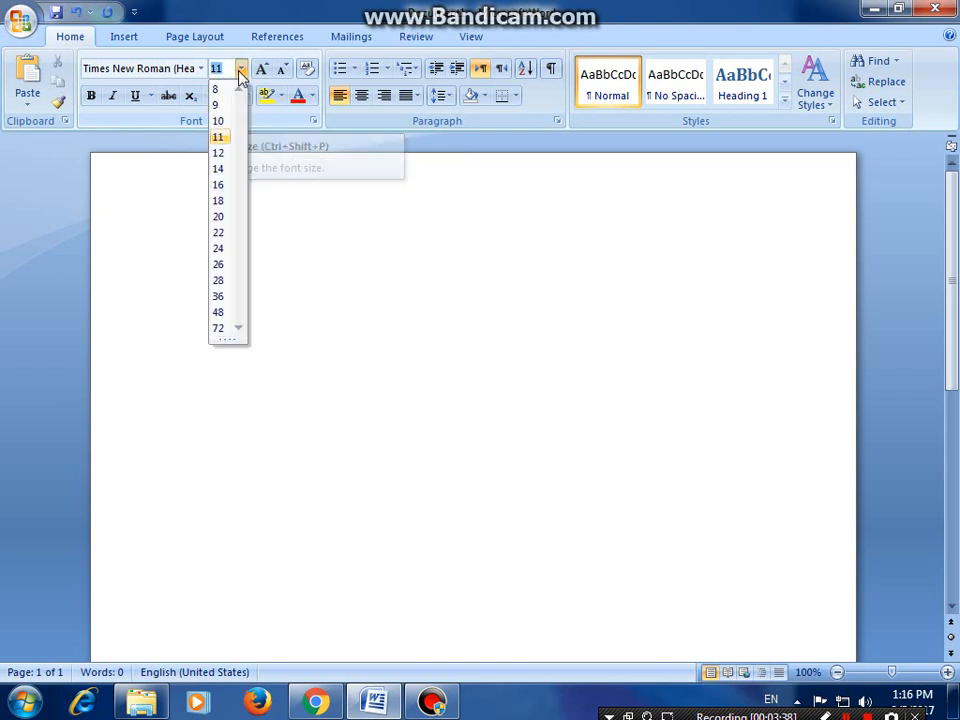
pyautogui.click(220, 155)
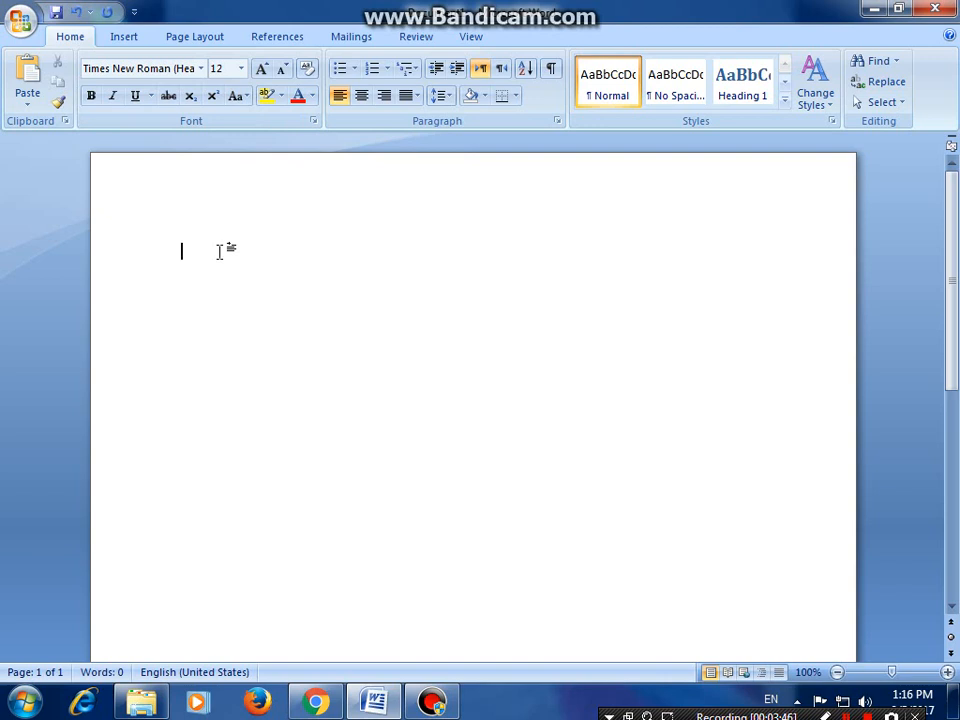
pyautogui.write('M')
pyautogui.press('BackSpace')
pyautogui.hotkey('alt', 'shift')
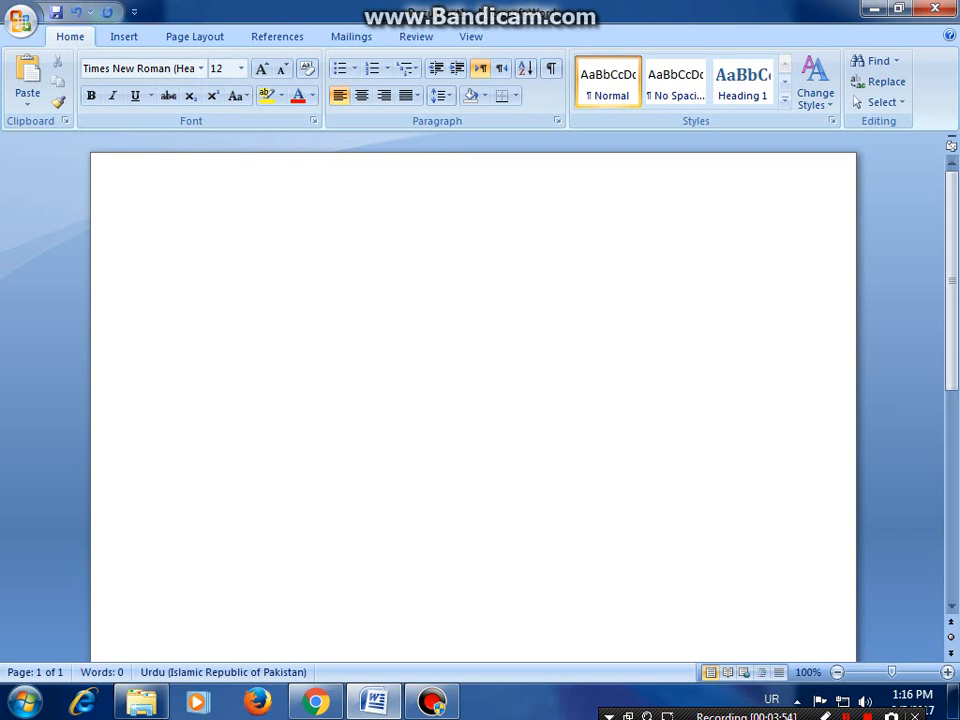
pyautogui.write('م')
pyautogui.press('BackSpace')
pyautogui.hotkey('alt', 'shift')
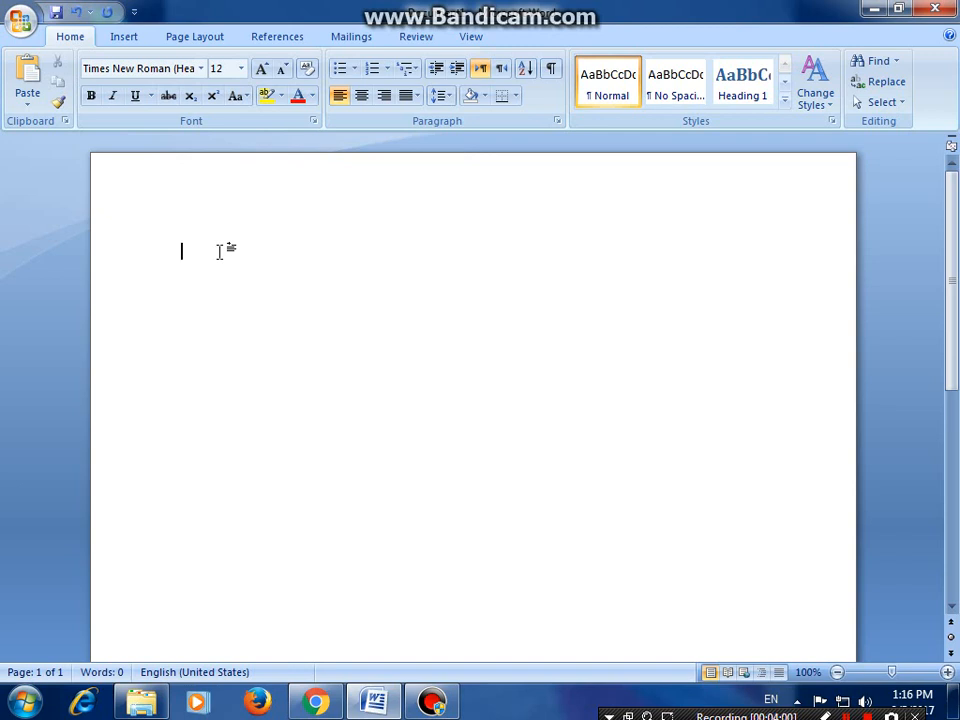
pyautogui.write('My')
pyautogui.write(' Prof')
pyautogui.write('ect ')
pyautogui.write('Is')
pyautogui.press('BackSpace')
pyautogui.press('BackSpace')
pyautogui.write('in Progress')
pyautogui.tripleClick(293, 274)
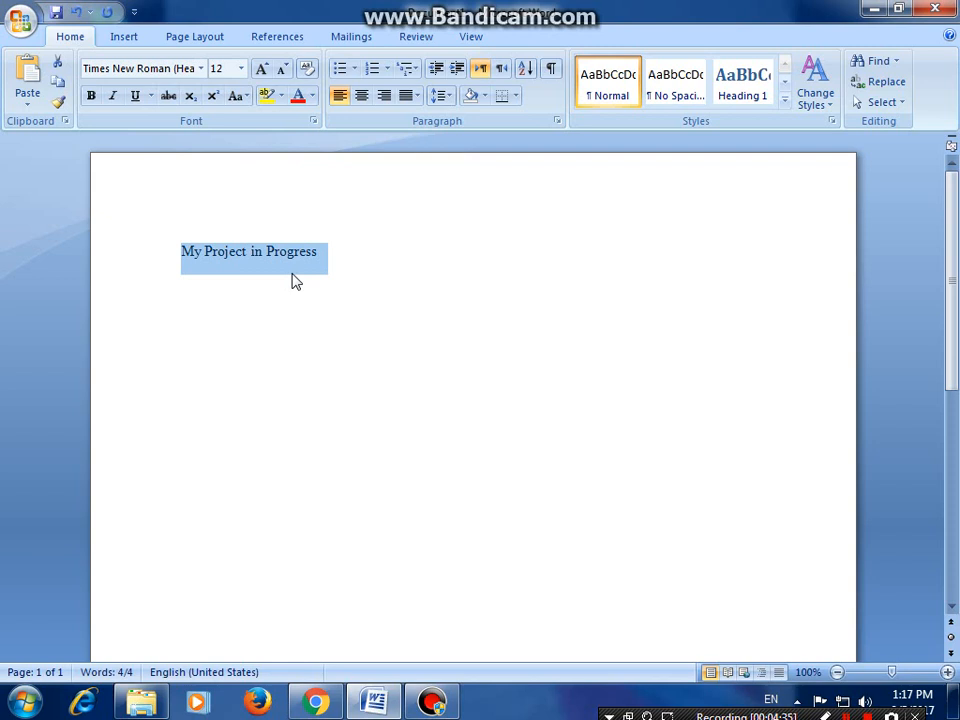
pyautogui.click(293, 274)
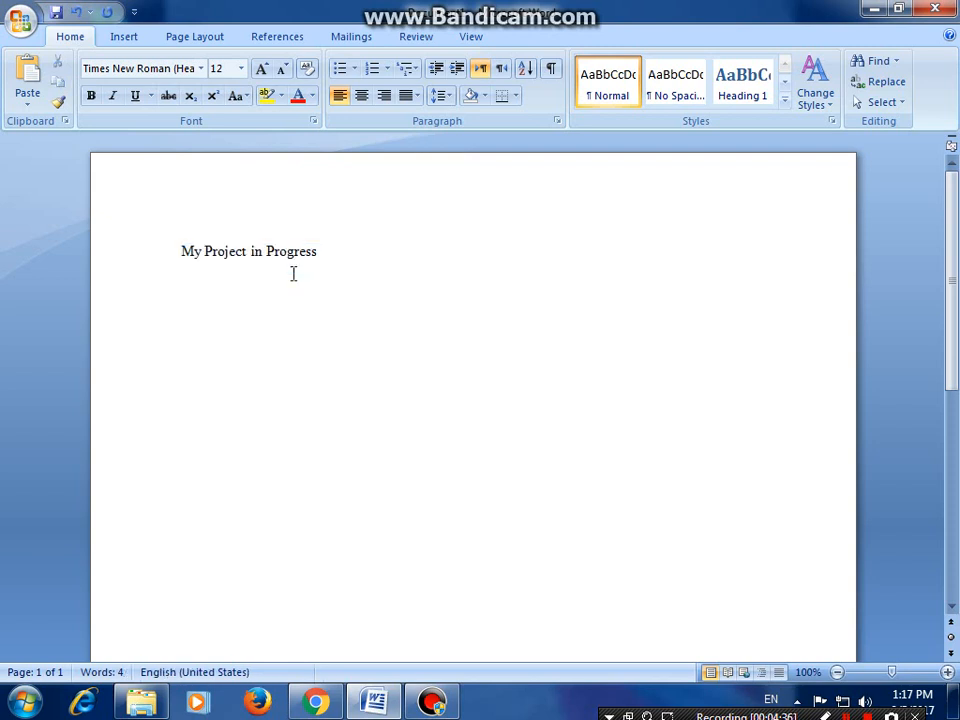
pyautogui.press('Return')
pyautogui.write('Shift + Home')
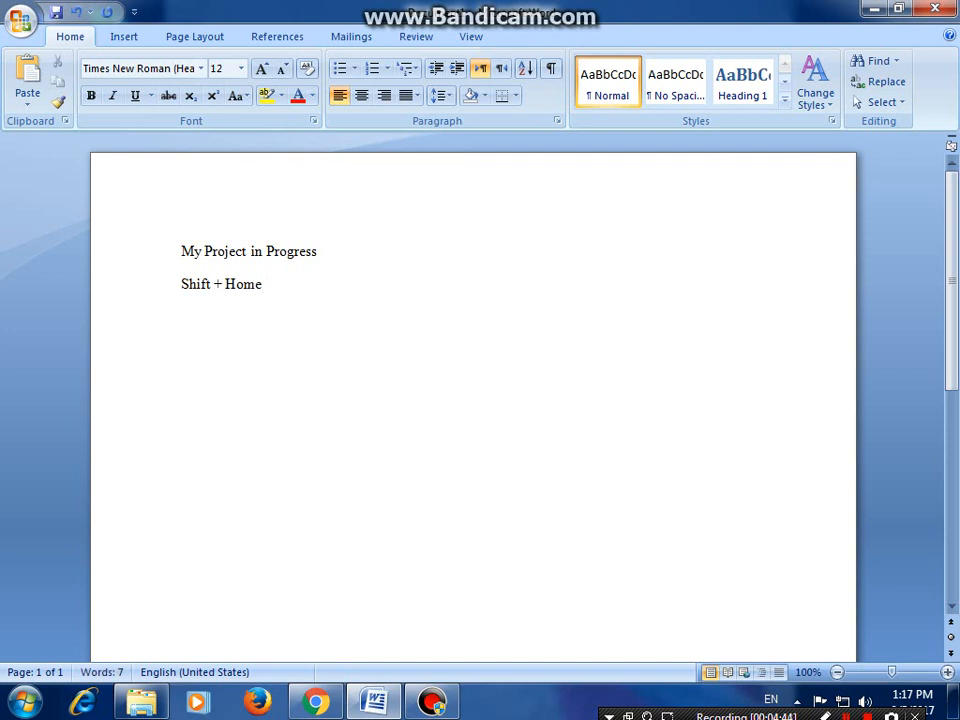
pyautogui.click(326, 252)
pyautogui.hotkey('shift', 'Home')
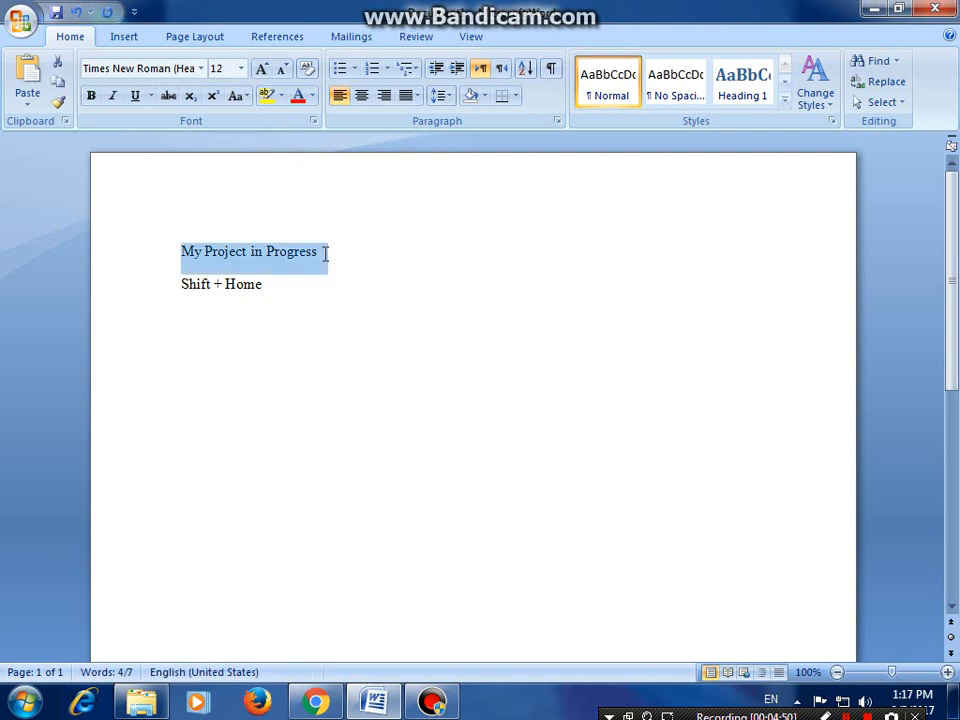
pyautogui.click(182, 262)
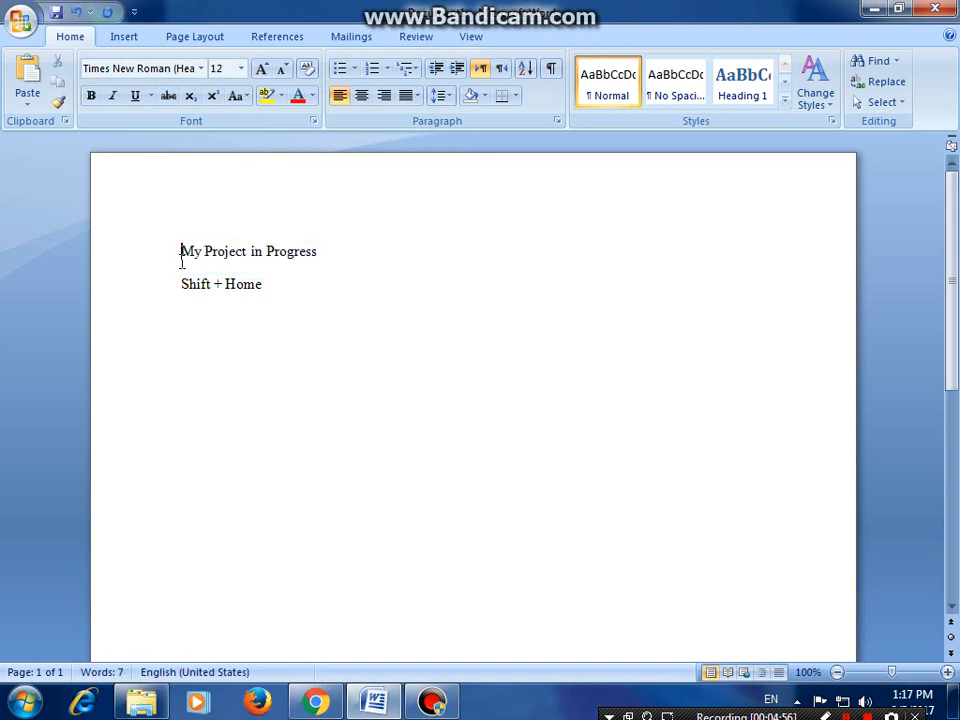
pyautogui.hotkey('shift', 'End')
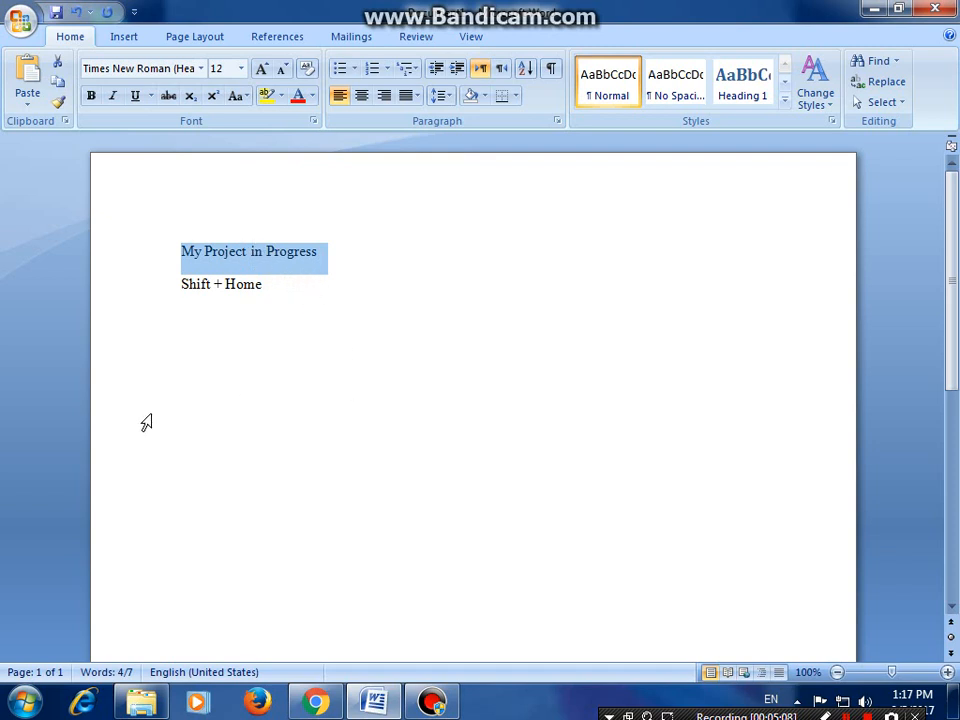
pyautogui.click(204, 347)
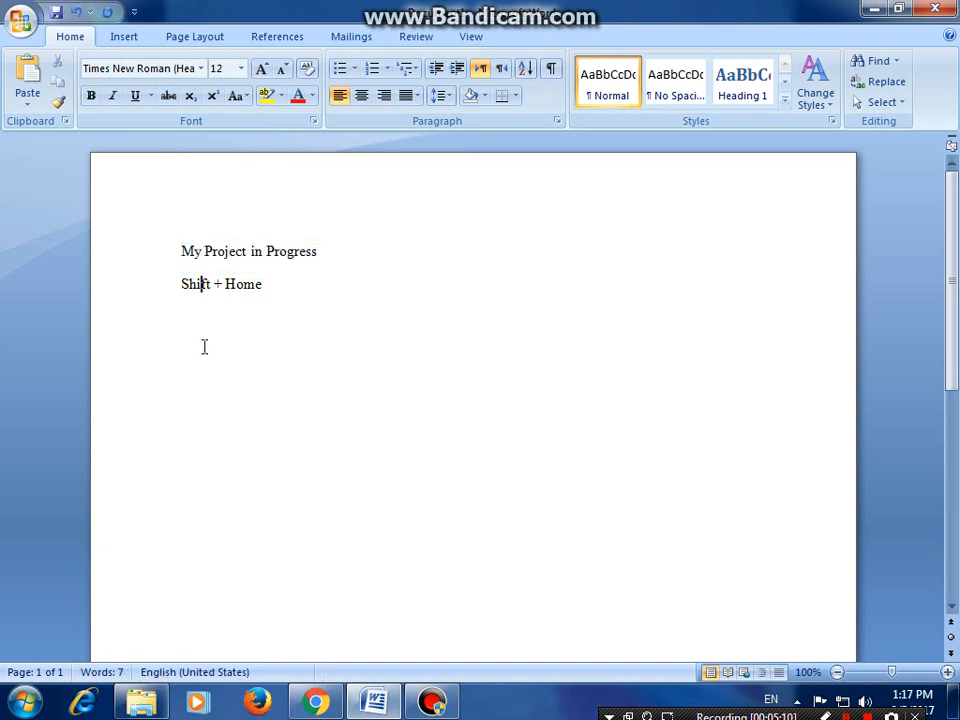
pyautogui.click(270, 275)
pyautogui.click(179, 285)
pyautogui.hotkey('shift', 'End')
pyautogui.press('BackSpace')
pyautogui.press('BackSpace')
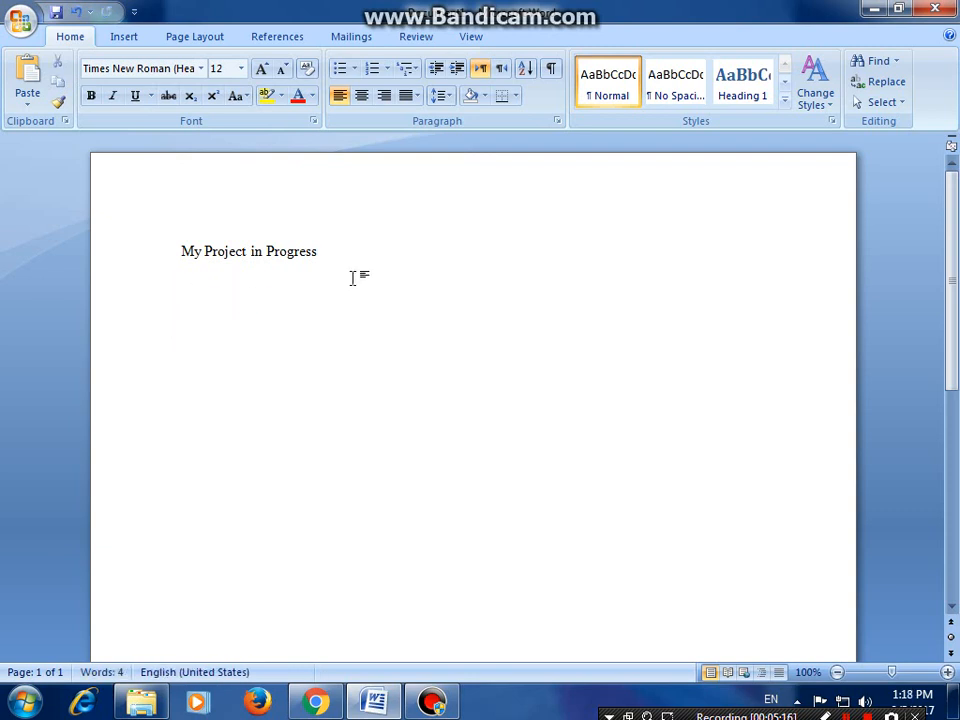
pyautogui.click(181, 251)
pyautogui.press('Return')
pyautogui.press('Return')
pyautogui.write('Cntr')
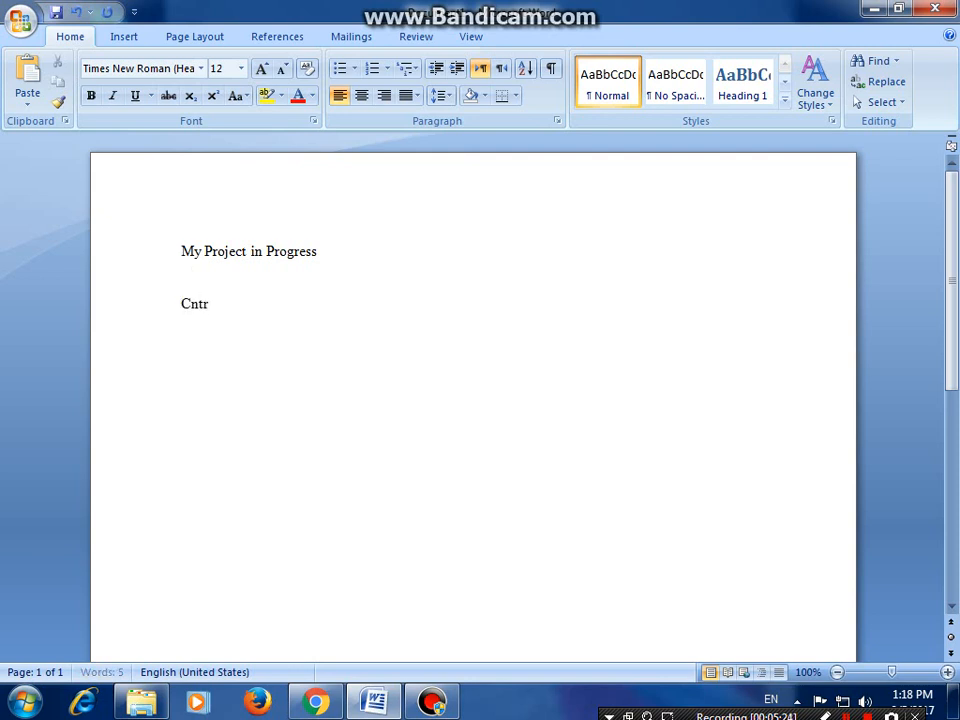
pyautogui.write('ol + }')
pyautogui.moveTo(181, 254); pyautogui.dragTo(308, 260)
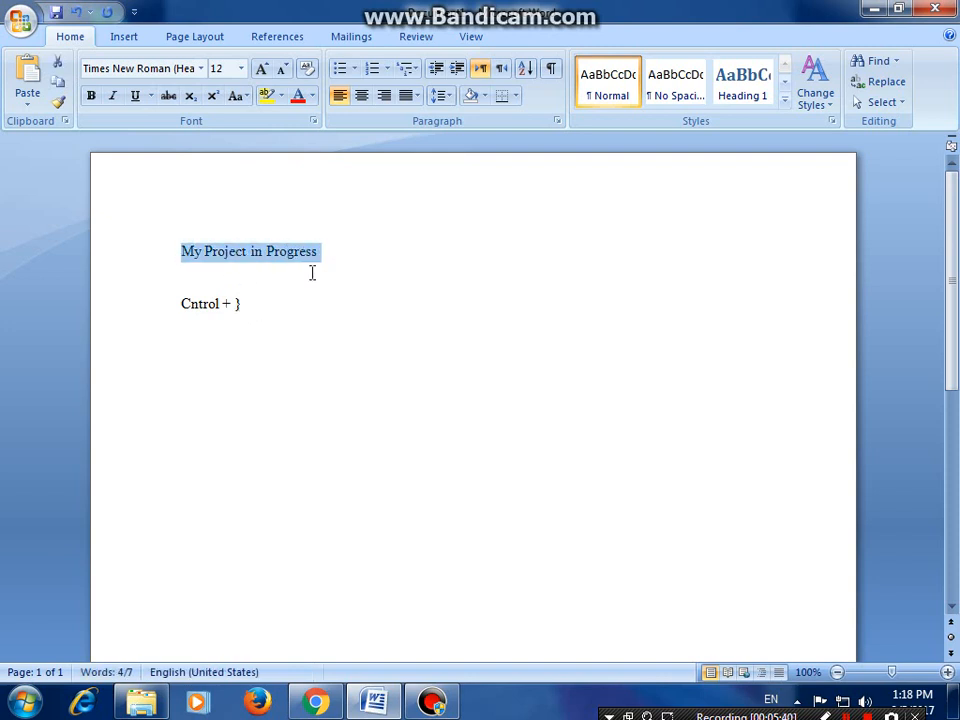
pyautogui.hotkey('ctrl', ']')
pyautogui.hotkey('ctrl', ']')
pyautogui.hotkey('ctrl', ']')
pyautogui.hotkey('ctrl', ']')
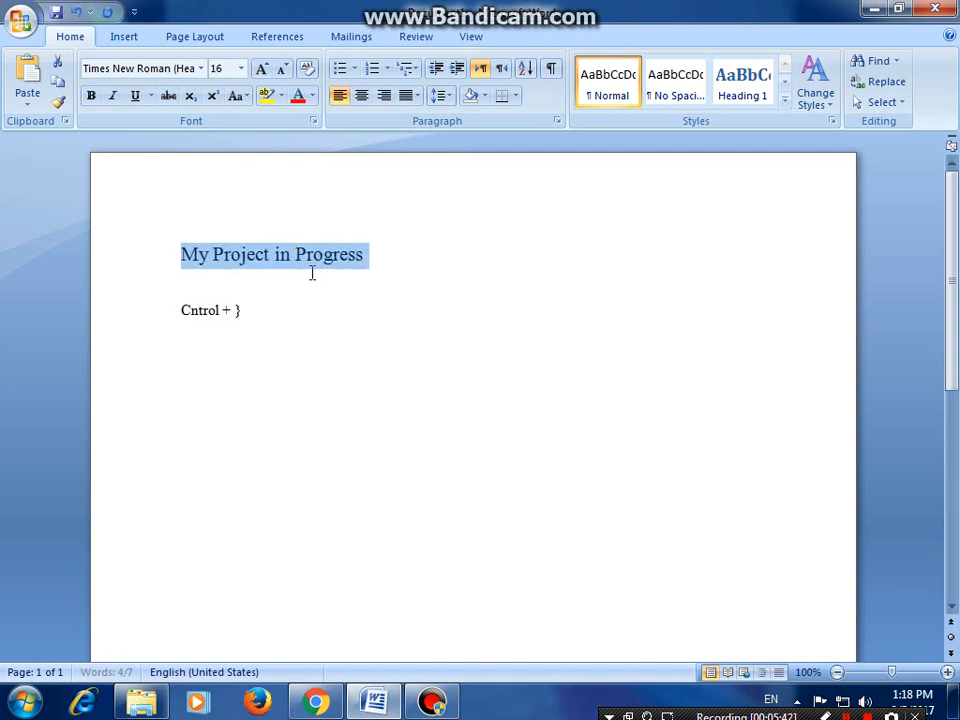
pyautogui.hotkey('ctrl', ']')
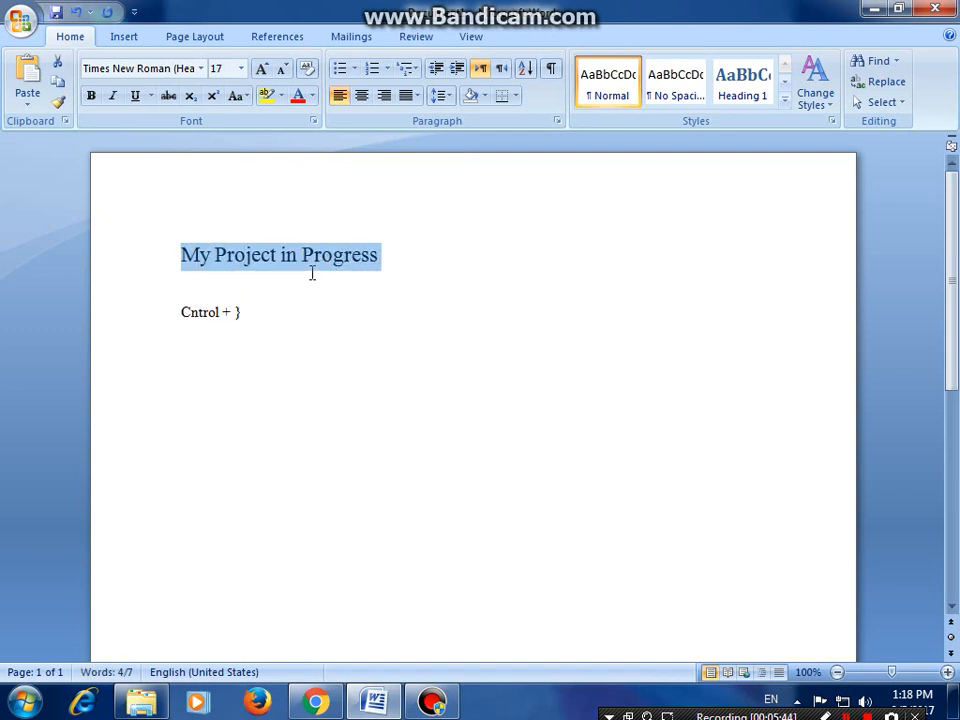
pyautogui.hotkey('ctrl', ']')
pyautogui.hotkey('ctrl', ']')
pyautogui.hotkey('ctrl', ']')
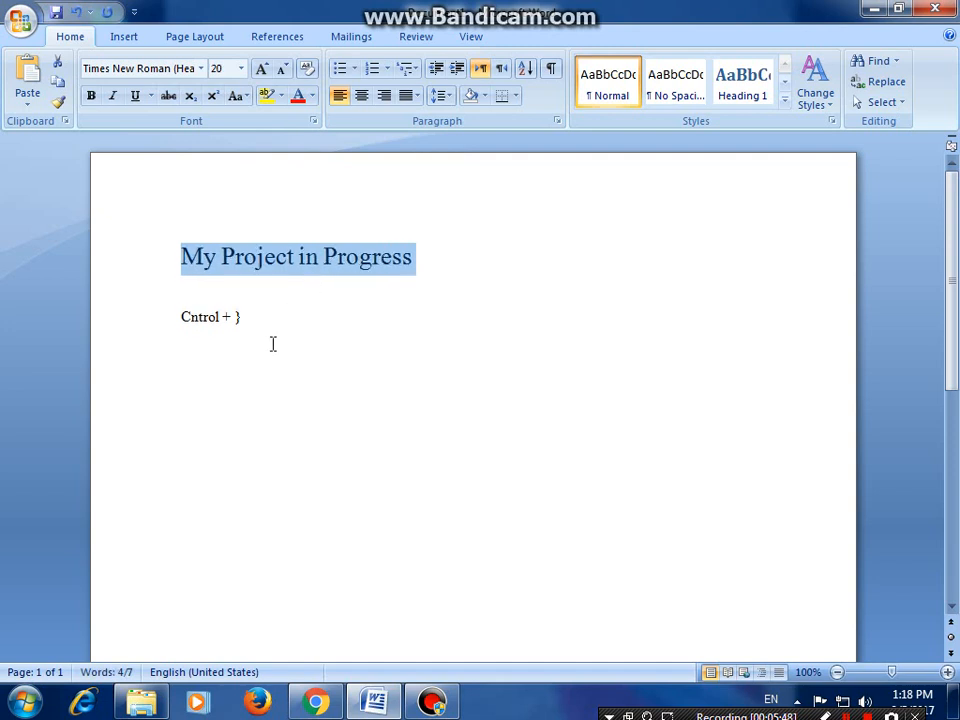
pyautogui.moveTo(222, 317); pyautogui.dragTo(246, 321)
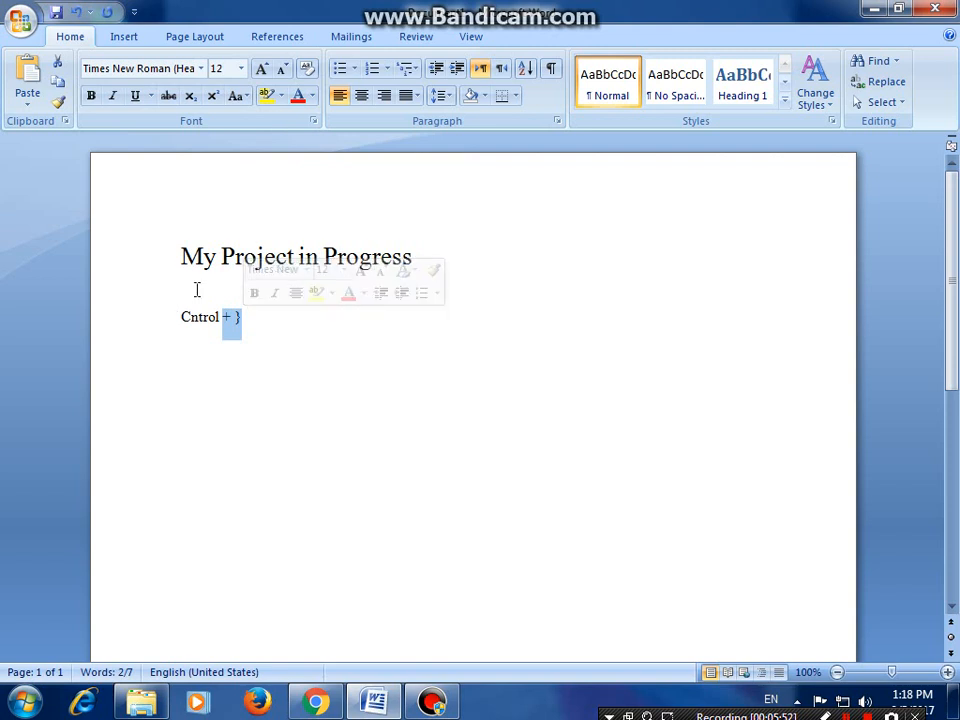
pyautogui.click(176, 265)
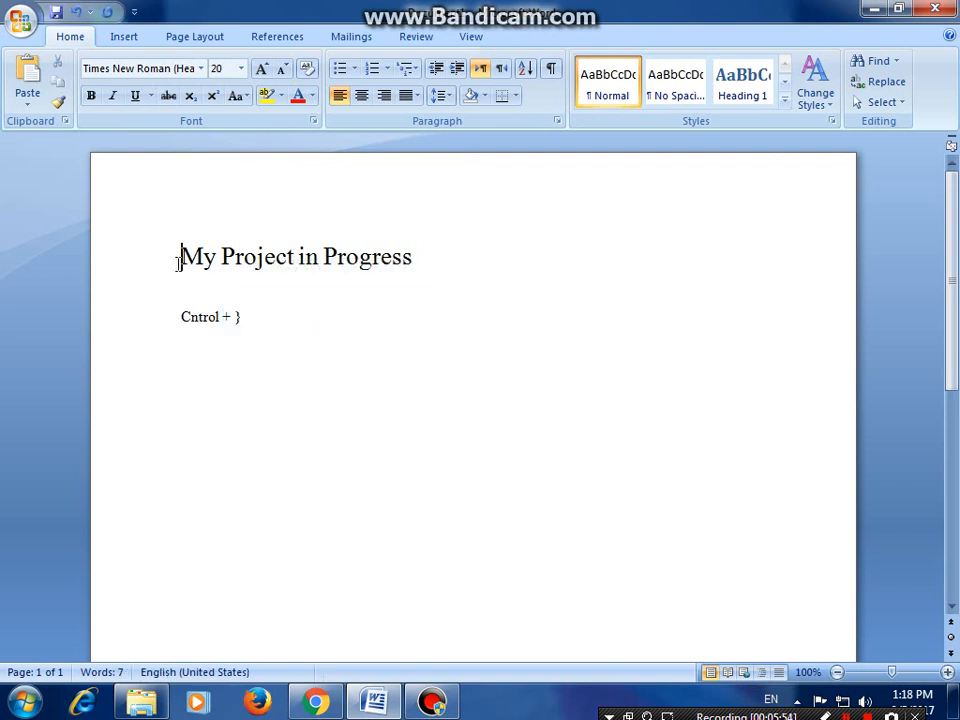
pyautogui.hotkey('shift', 'Down')
pyautogui.hotkey('shift', 'Down')
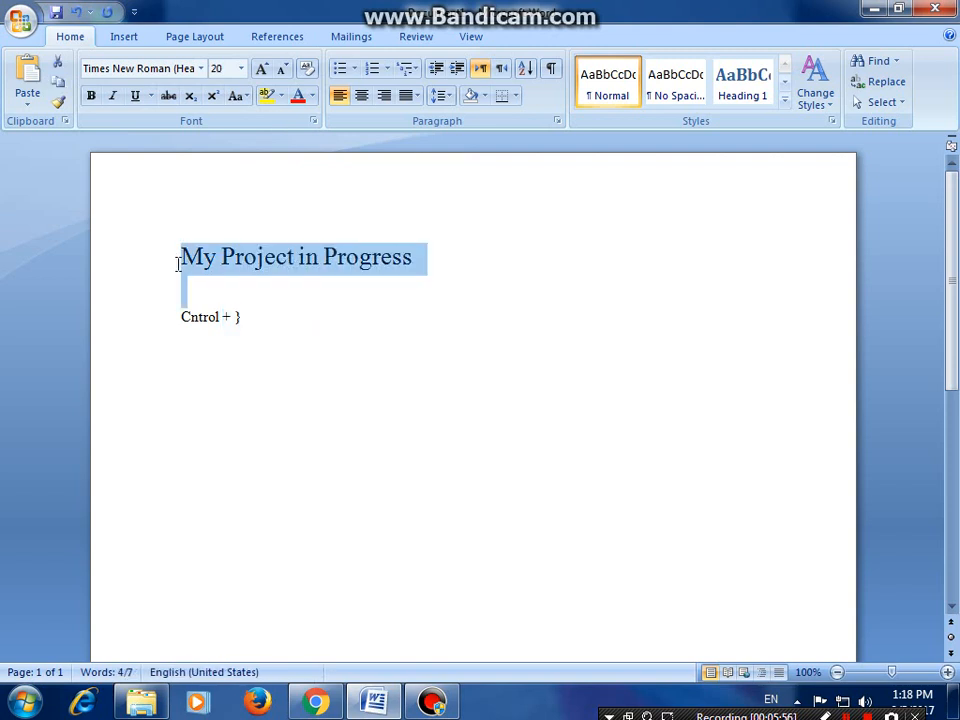
pyautogui.hotkey('ctrl', ']')
pyautogui.hotkey('ctrl', ']')
pyautogui.hotkey('ctrl', ']')
pyautogui.hotkey('ctrl', ']')
pyautogui.hotkey('ctrl', ']')
pyautogui.hotkey('ctrl', ']')
pyautogui.hotkey('ctrl', ']')
pyautogui.hotkey('ctrl', ']')
pyautogui.hotkey('ctrl', ']')
pyautogui.hotkey('ctrl', ']')
pyautogui.hotkey('ctrl', ']')
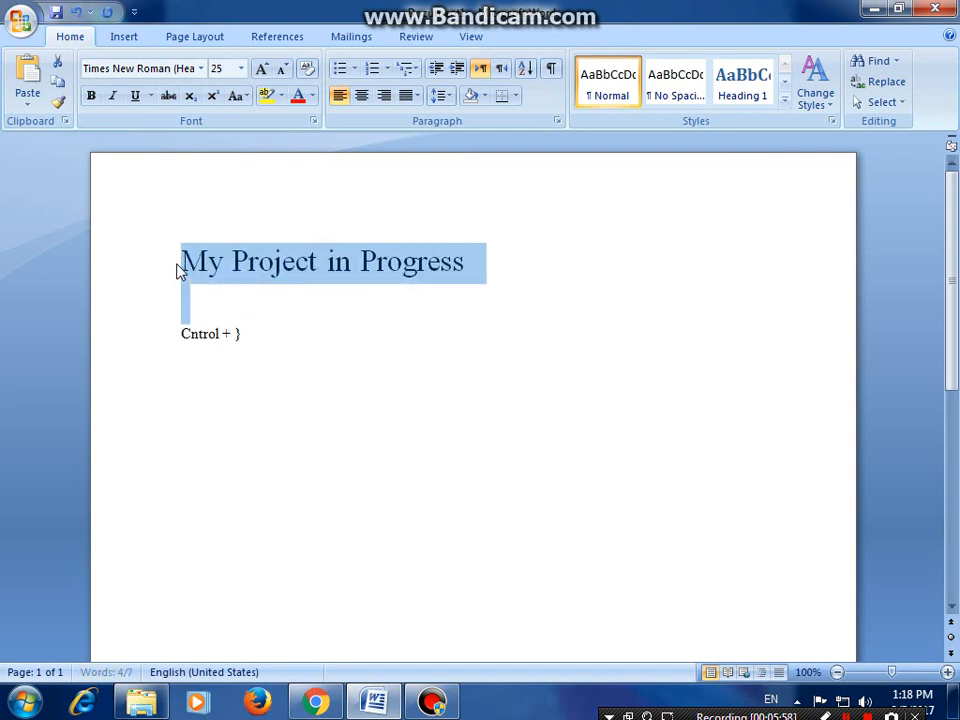
pyautogui.hotkey('ctrl', ']')
pyautogui.hotkey('ctrl', ']')
pyautogui.hotkey('ctrl', ']')
pyautogui.hotkey('ctrl', ']')
pyautogui.hotkey('ctrl', ']')
pyautogui.hotkey('ctrl', ']')
pyautogui.hotkey('ctrl', ']')
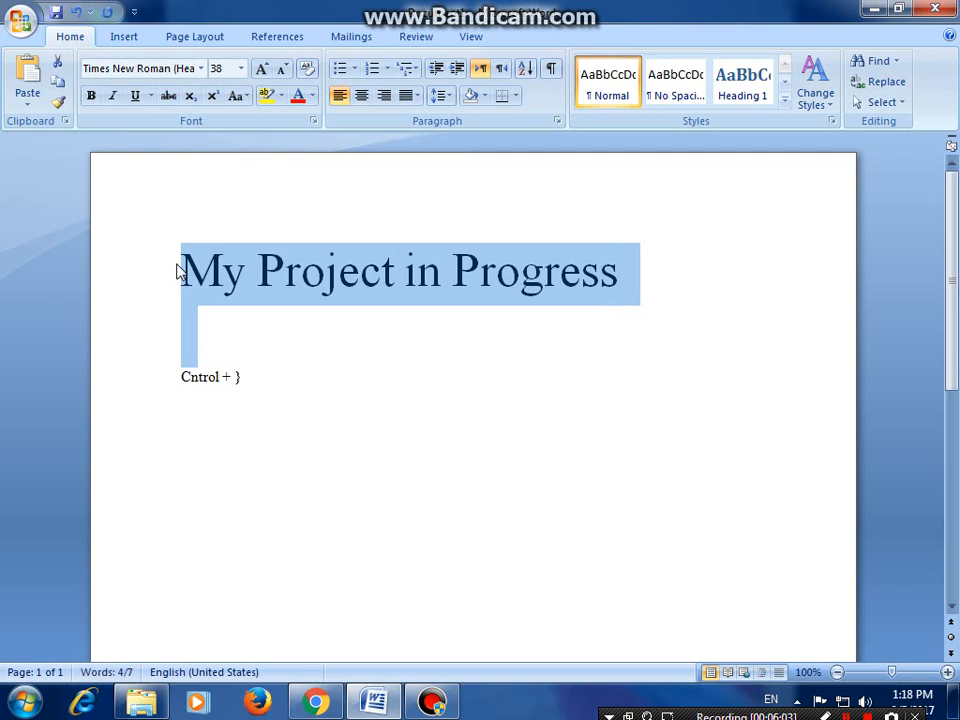
pyautogui.hotkey('ctrl', ']')
pyautogui.hotkey('ctrl', ']')
pyautogui.hotkey('ctrl', ']')
pyautogui.hotkey('ctrl', ']')
pyautogui.hotkey('ctrl', ']')
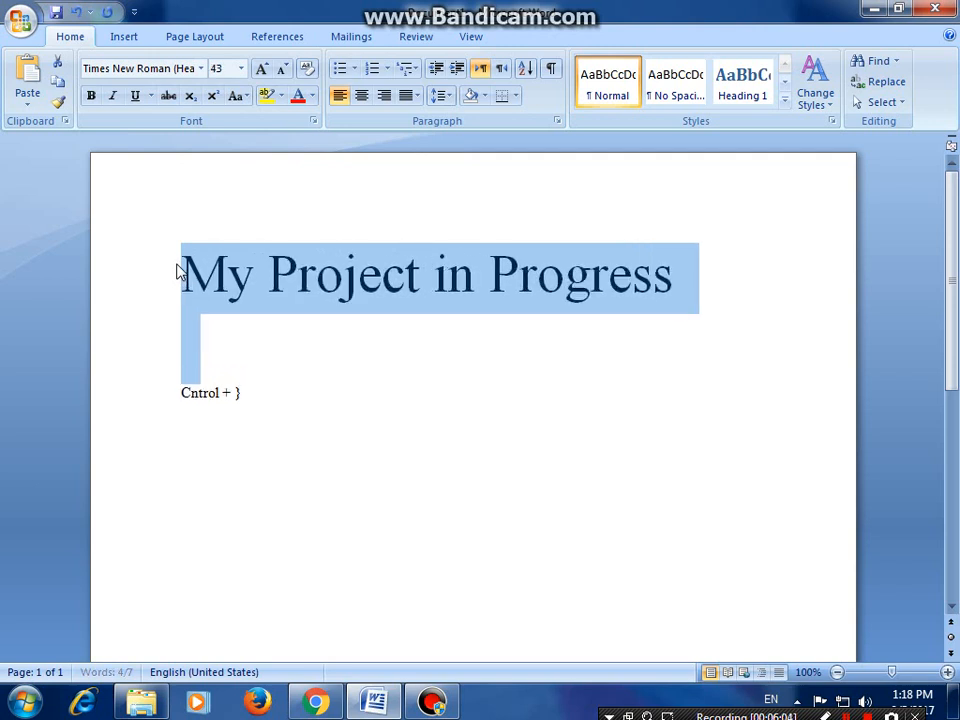
pyautogui.hotkey('ctrl', ']')
pyautogui.hotkey('ctrl', ']')
pyautogui.hotkey('ctrl', ']')
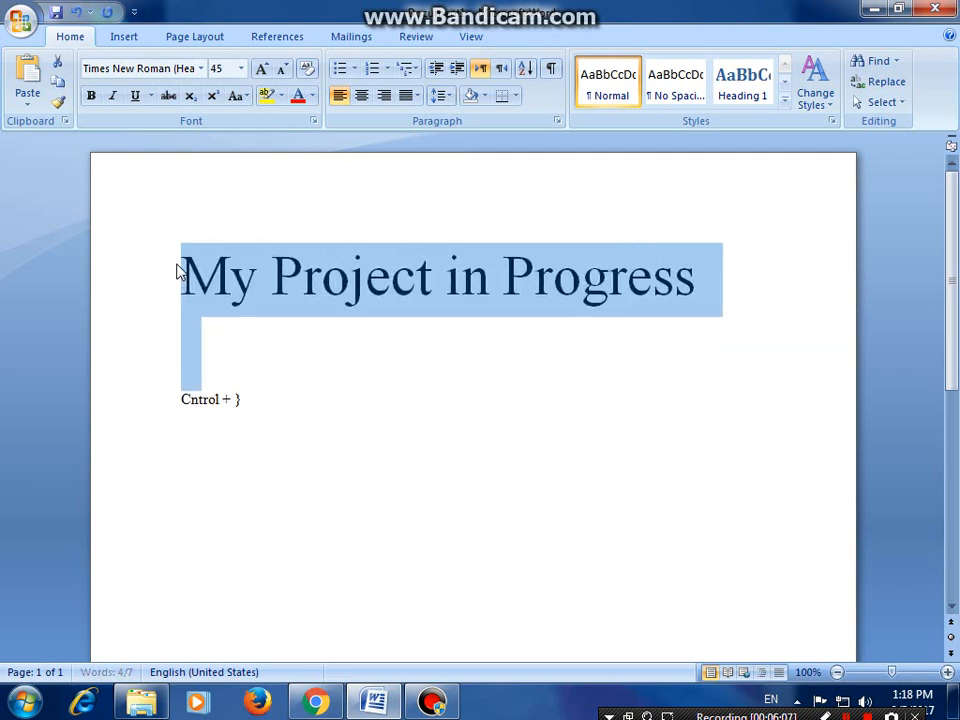